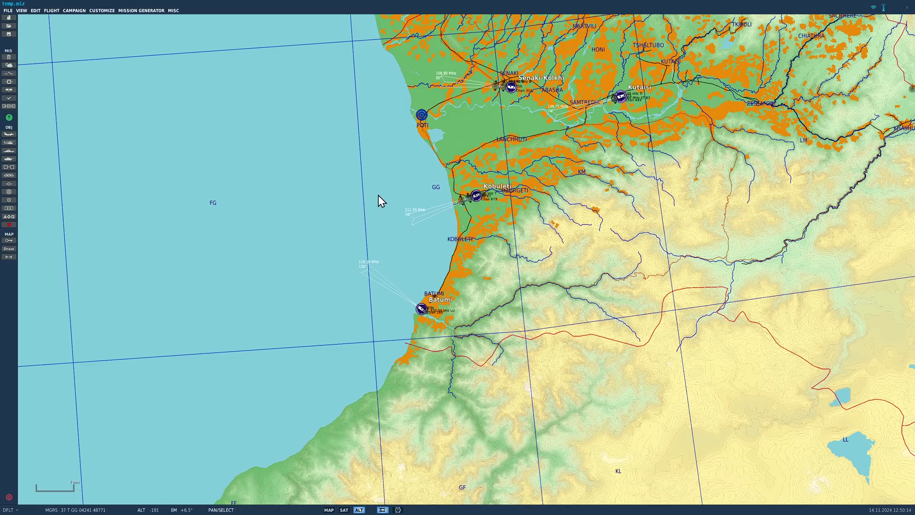
Place a new JF-17 airplane flight over the sea off Kobuleti and show its paint and loadout.
{"action": "left_click", "coordinate": [9, 135]}
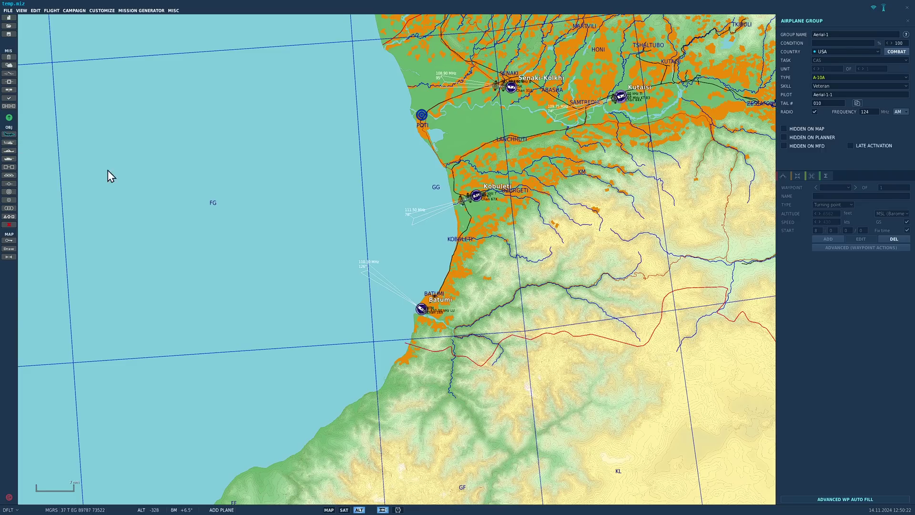
{"action": "left_click", "coordinate": [390, 183]}
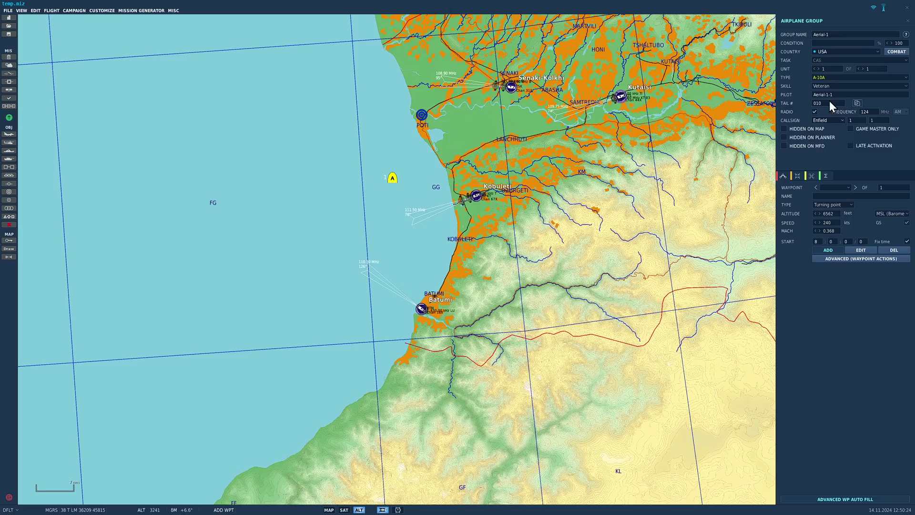
{"action": "left_click", "coordinate": [832, 78]}
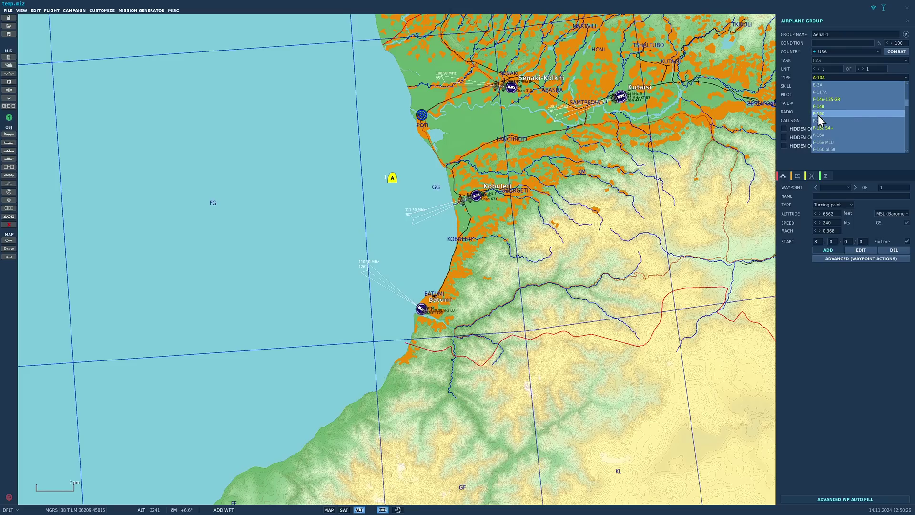
{"action": "left_click", "coordinate": [818, 116]}
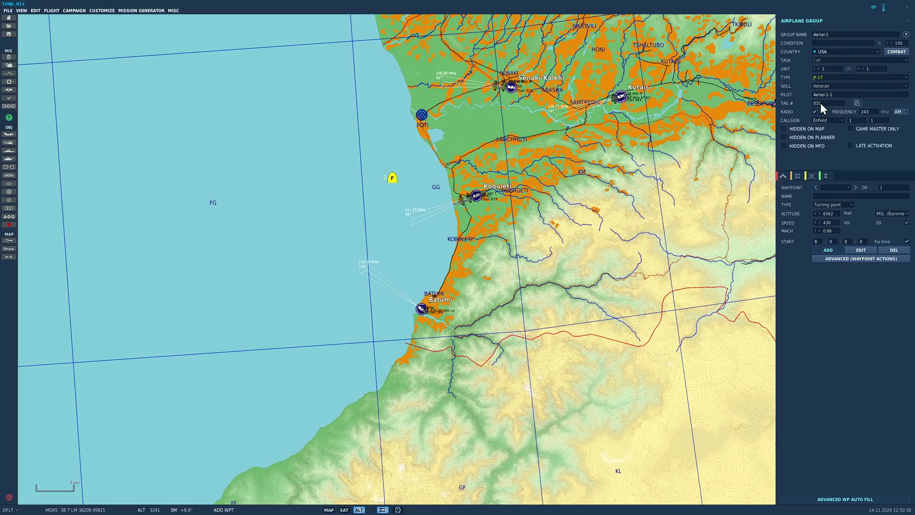
{"action": "left_click", "coordinate": [798, 176]}
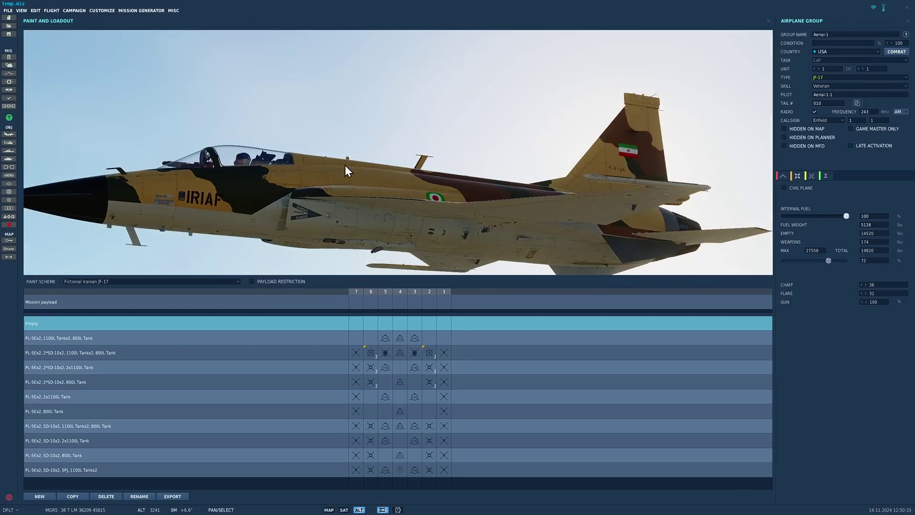
{"action": "left_click_drag", "start_coordinate": [346, 167], "coordinate": [353, 185]}
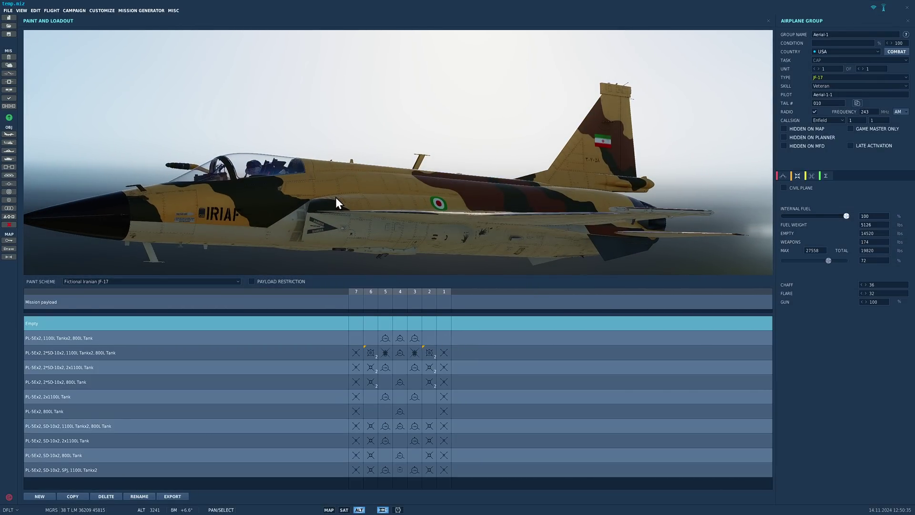
Copy the Empty JF-17 payload as a new payload named 'Cap CM400AKG'.
{"action": "left_click", "coordinate": [67, 497]}
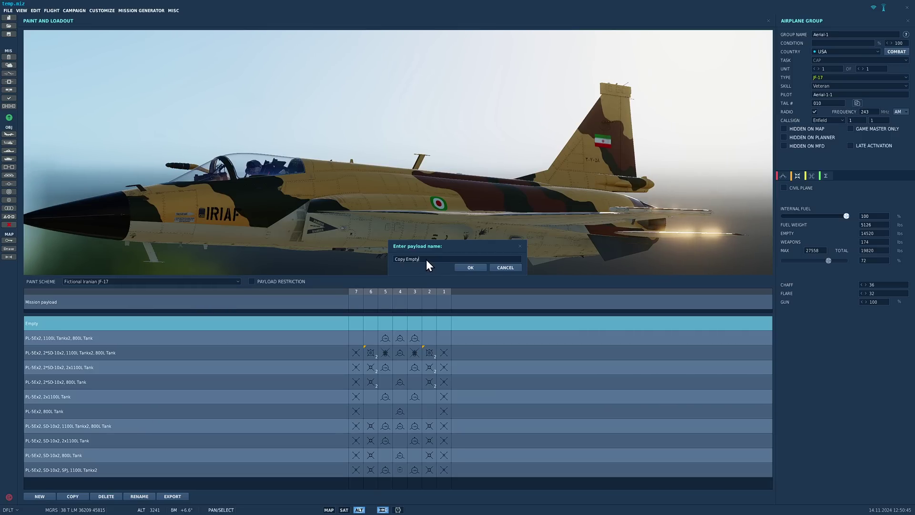
{"action": "key", "text": "ctrl+a"}
{"action": "type", "text": "Cap"}
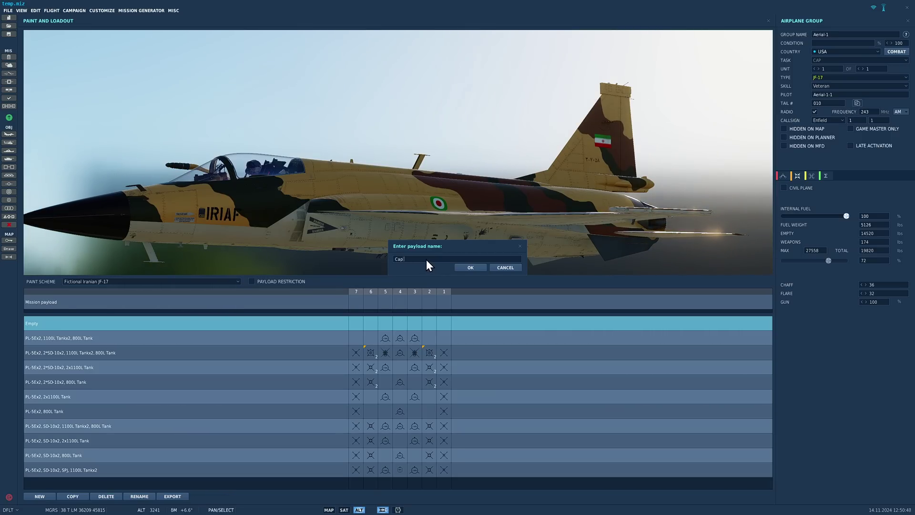
{"action": "type", "text": " CM400AKG"}
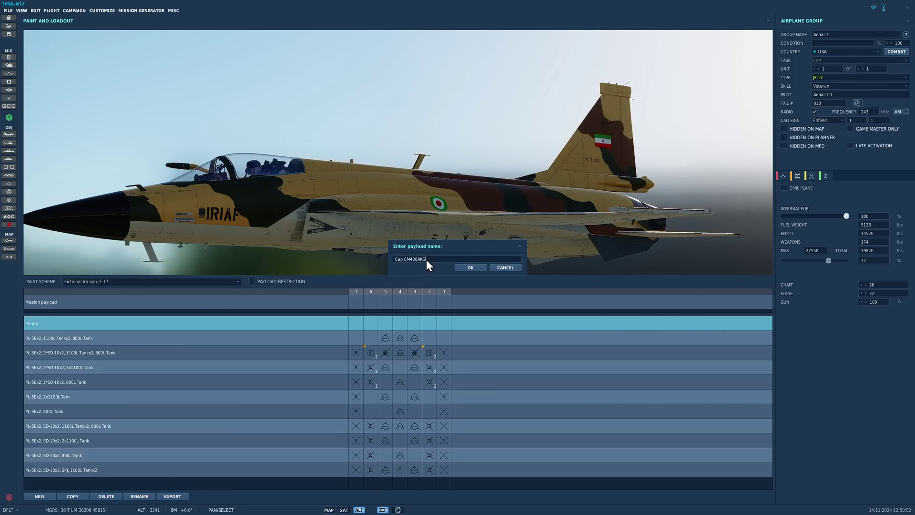
{"action": "left_click", "coordinate": [470, 267]}
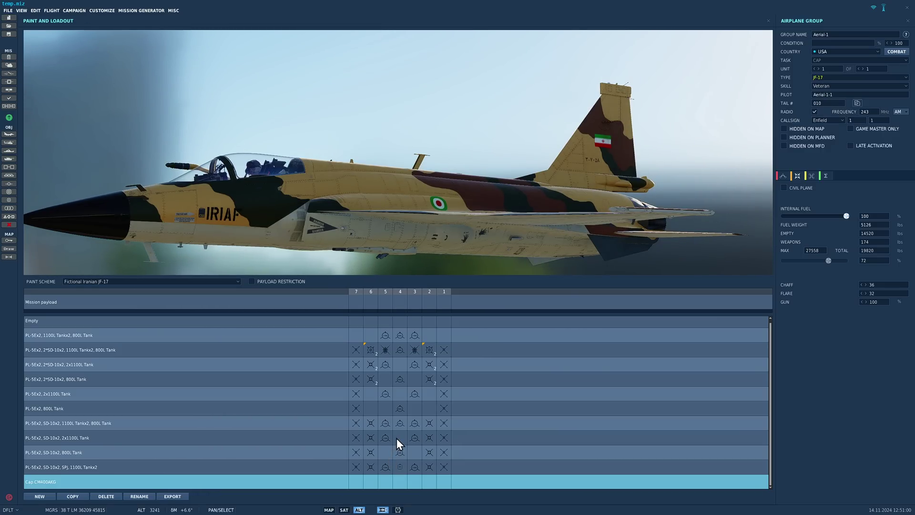
Load air-to-ground missiles on stations 5 and 3 of the Cap CM400AKG payload.
{"action": "left_click", "coordinate": [386, 481]}
{"action": "mouse_move", "coordinate": [400, 486]}
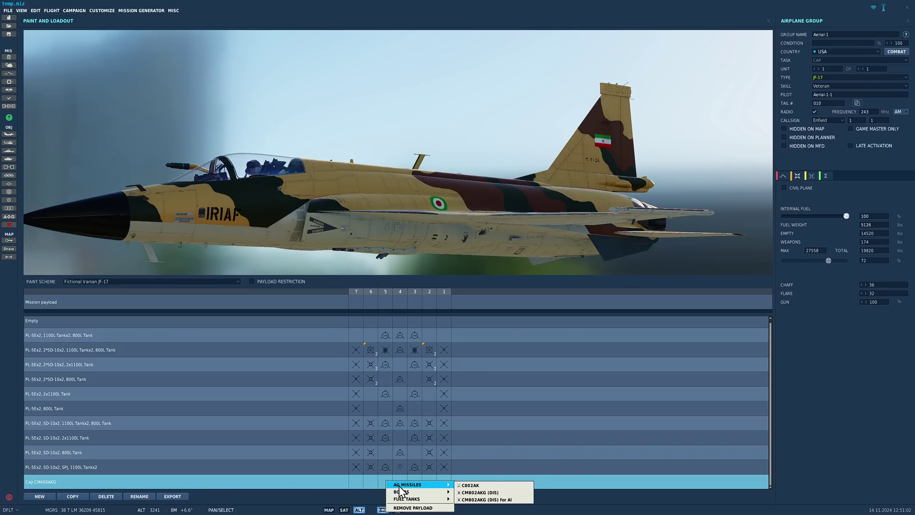
{"action": "left_click", "coordinate": [465, 486]}
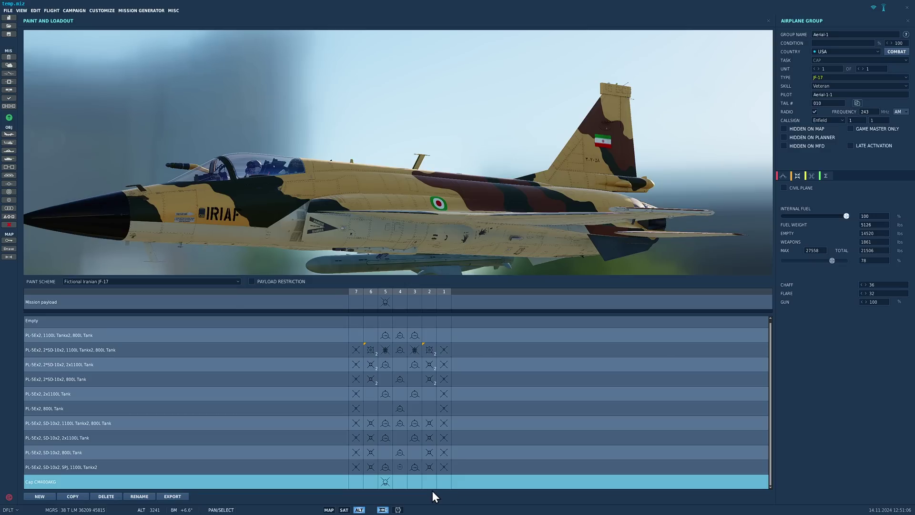
{"action": "left_click", "coordinate": [413, 482]}
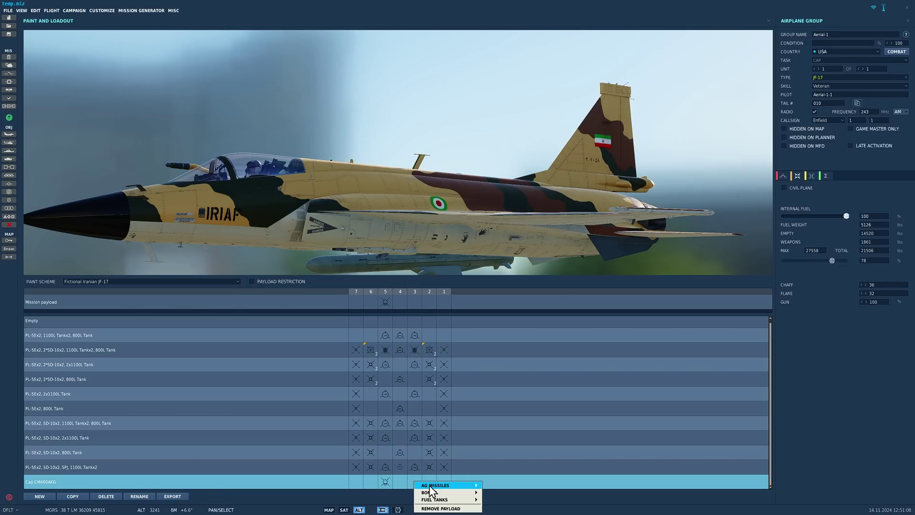
{"action": "left_click", "coordinate": [496, 486]}
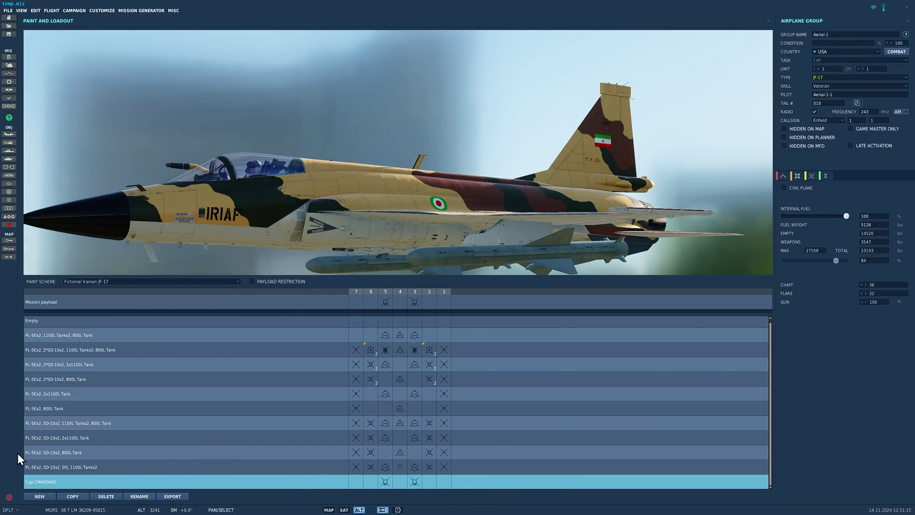
Close the loadout view and exit the Mission Editor via File > Exit.
{"action": "left_click", "coordinate": [768, 22]}
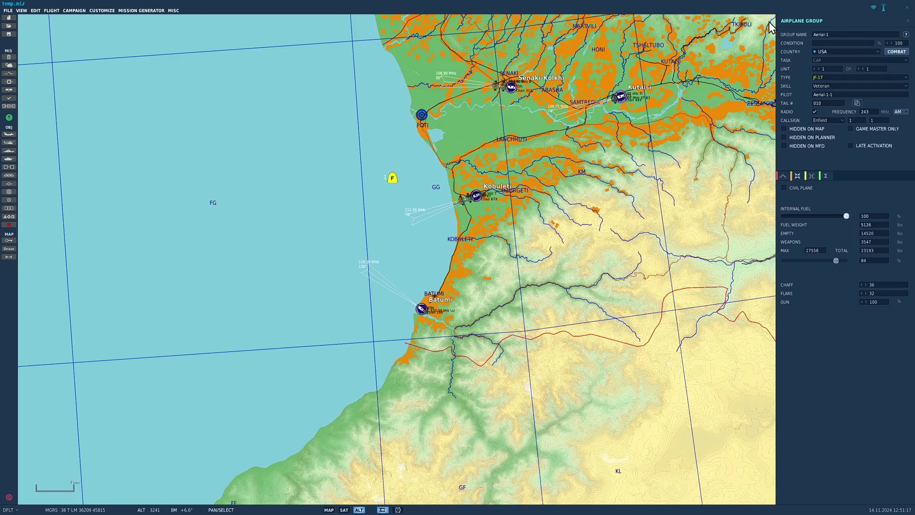
{"action": "left_click", "coordinate": [8, 10]}
{"action": "left_click", "coordinate": [15, 56]}
{"action": "left_click", "coordinate": [472, 279]}
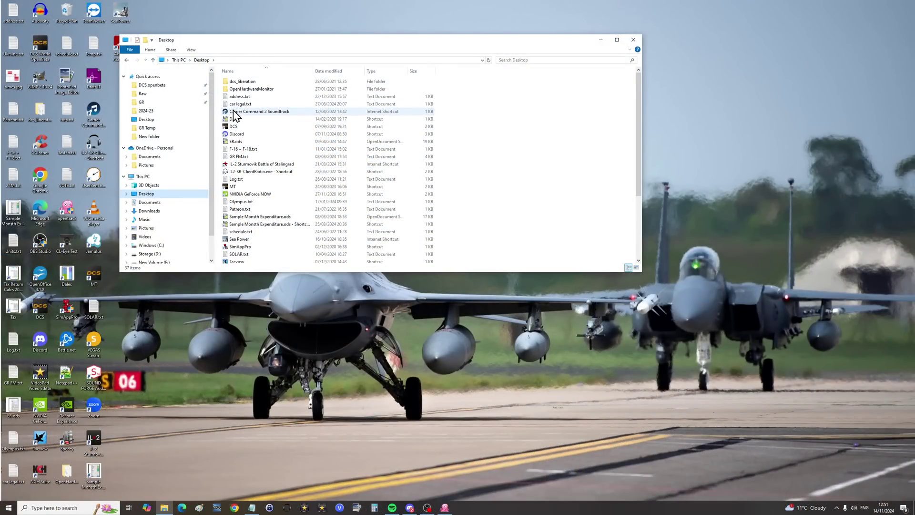
Browse from the C: drive through Users and Saved Games into DCS.openbeta.
{"action": "left_click", "coordinate": [162, 244]}
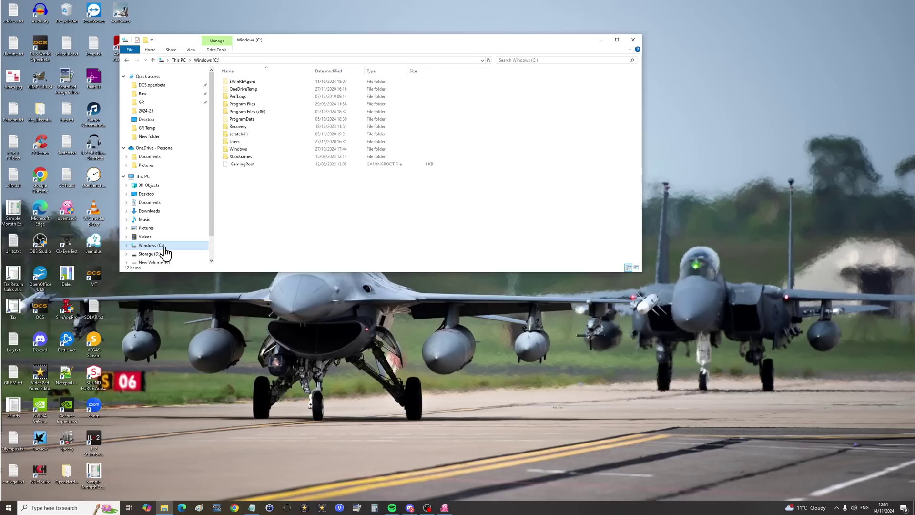
{"action": "double_click", "coordinate": [236, 141]}
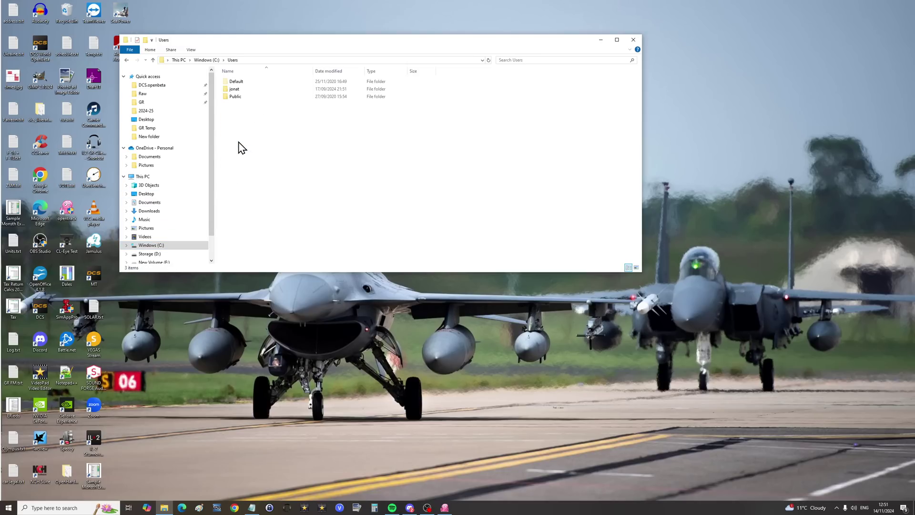
{"action": "double_click", "coordinate": [239, 90]}
{"action": "double_click", "coordinate": [247, 194]}
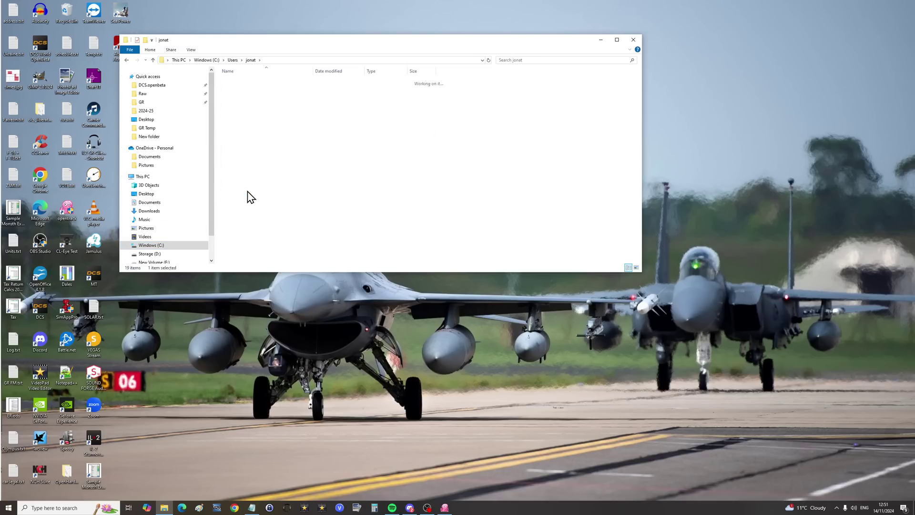
{"action": "double_click", "coordinate": [244, 97]}
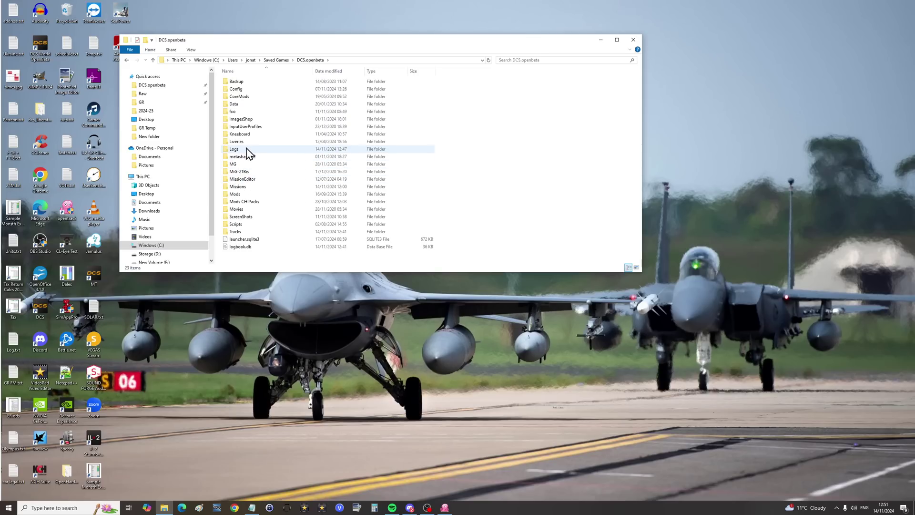
Open MissionEditor > UnitPayloads and sort by Date modified, putting JF-17.lua first.
{"action": "left_click", "coordinate": [252, 179]}
{"action": "double_click", "coordinate": [252, 184]}
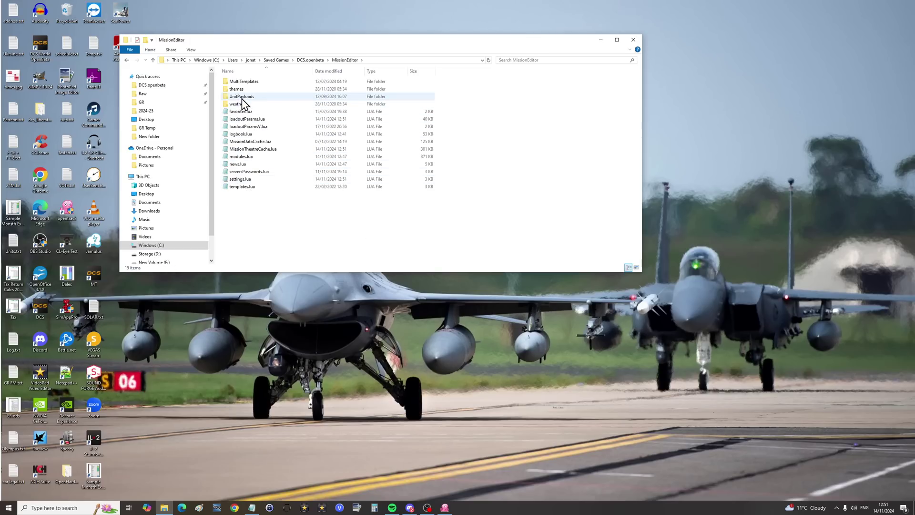
{"action": "double_click", "coordinate": [242, 97]}
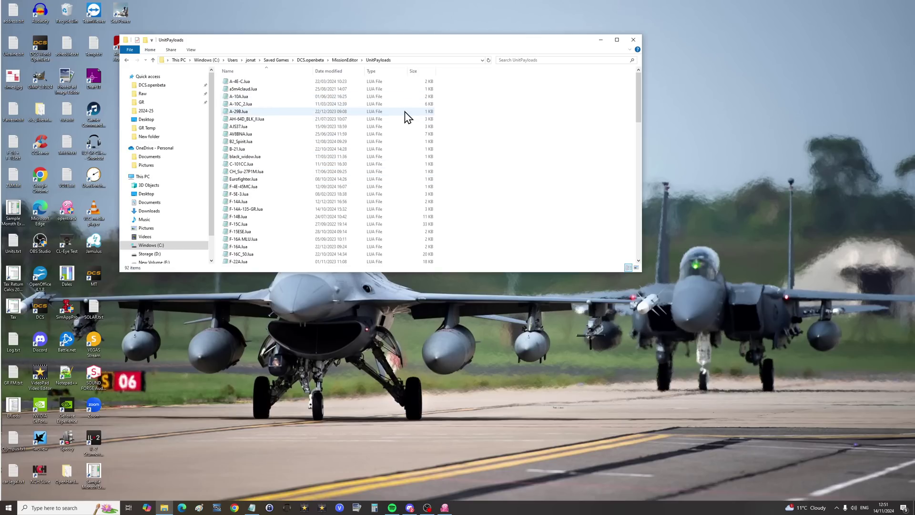
{"action": "left_click", "coordinate": [319, 72]}
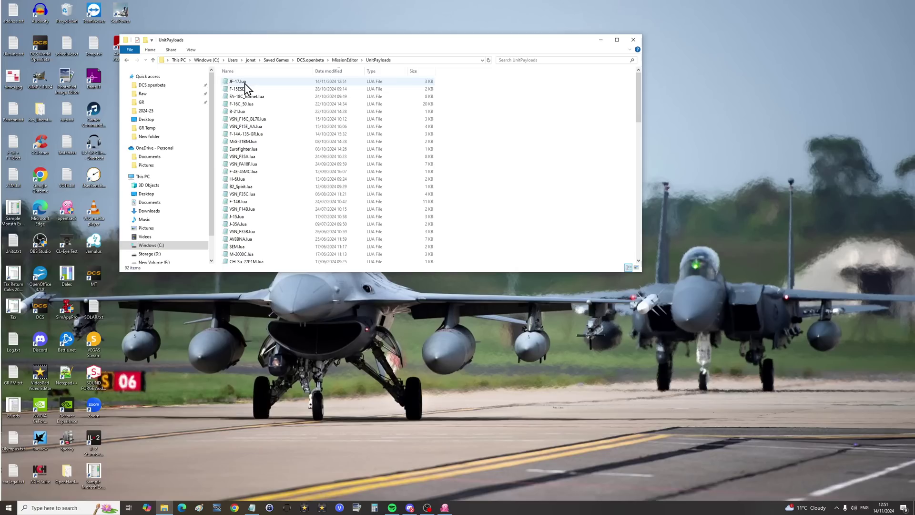
{"action": "left_click", "coordinate": [44, 508]}
Launch Notepad++ with JF-17.lua and locate the Cap CM400AKG pylon entries.
{"action": "type", "text": "notepad"}
{"action": "key", "text": "Return"}
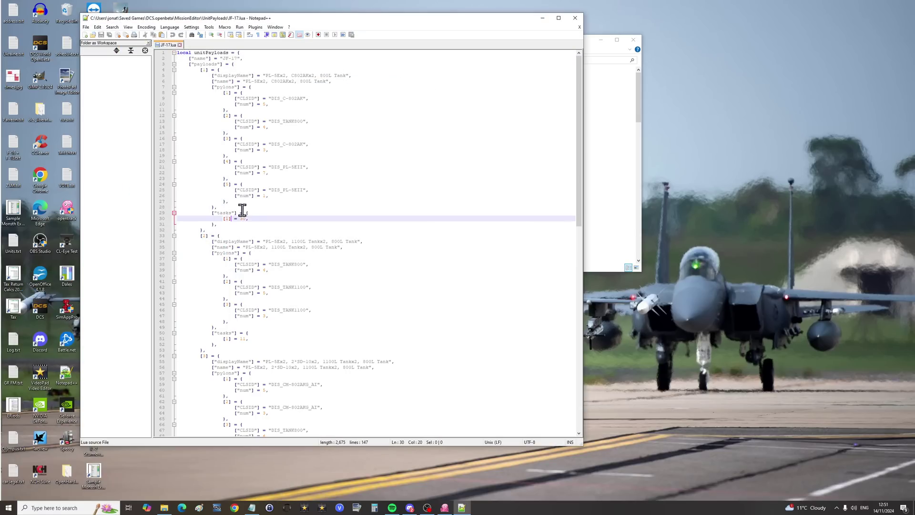
{"action": "left_click_drag", "start_coordinate": [224, 139], "coordinate": [278, 250]}
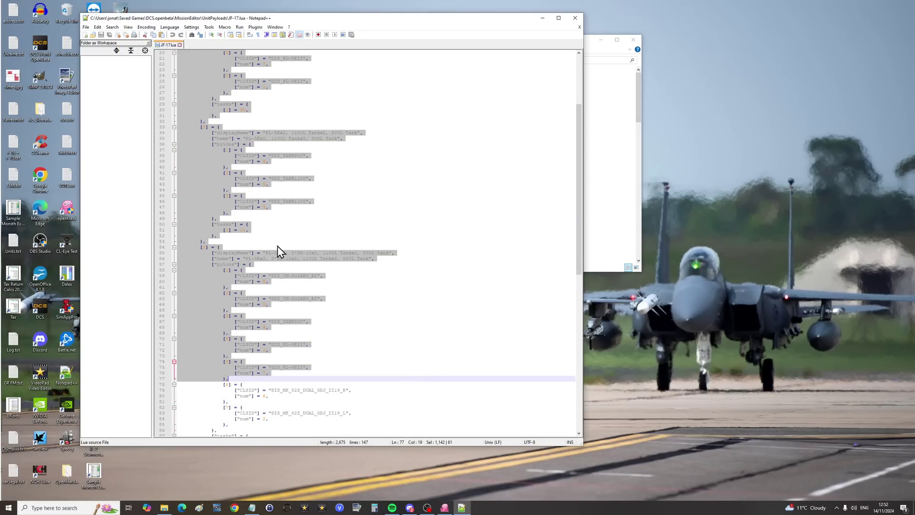
{"action": "left_click", "coordinate": [303, 195]}
{"action": "left_click_drag", "start_coordinate": [579, 136], "coordinate": [597, 308]}
{"action": "left_click_drag", "start_coordinate": [263, 316], "coordinate": [307, 315]}
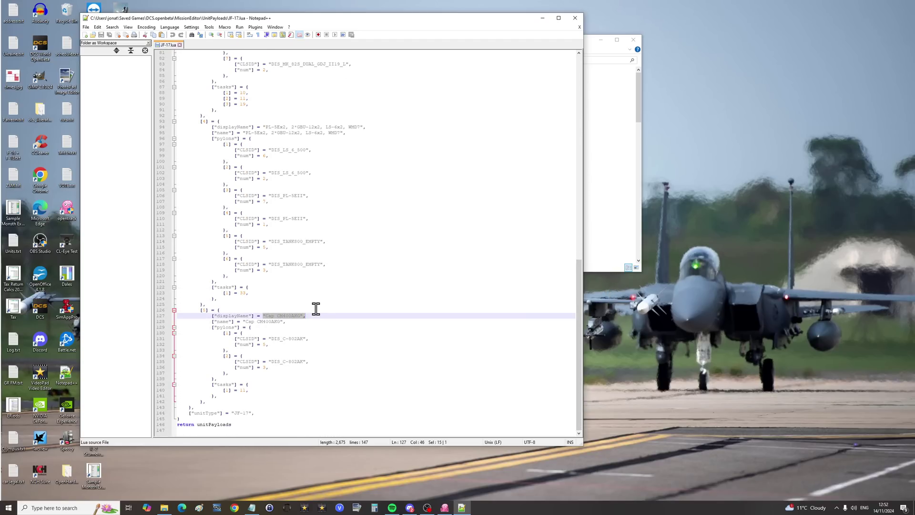
Replace both pylons' DIS_C-802AK CLSIDs with DIS_CM-400AKG and save JF-17.lua.
{"action": "left_click_drag", "start_coordinate": [271, 339], "coordinate": [307, 339]}
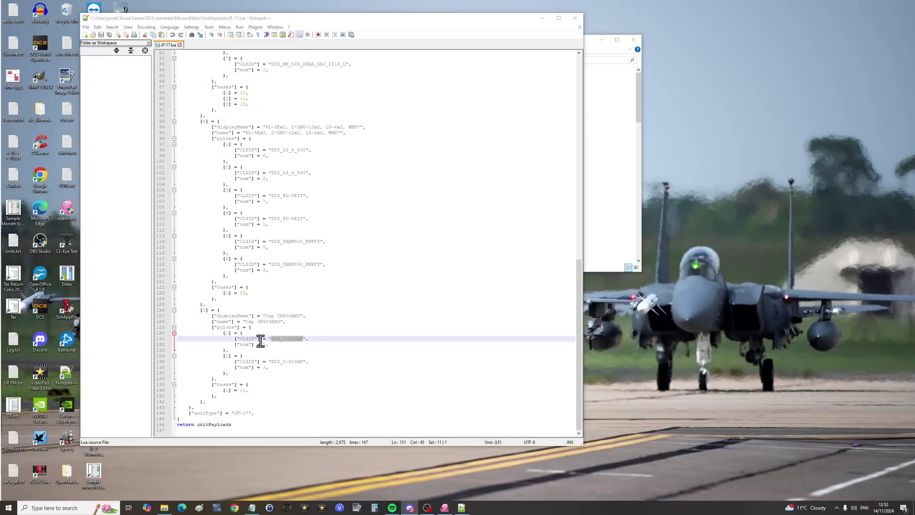
{"action": "key", "text": "ctrl+v"}
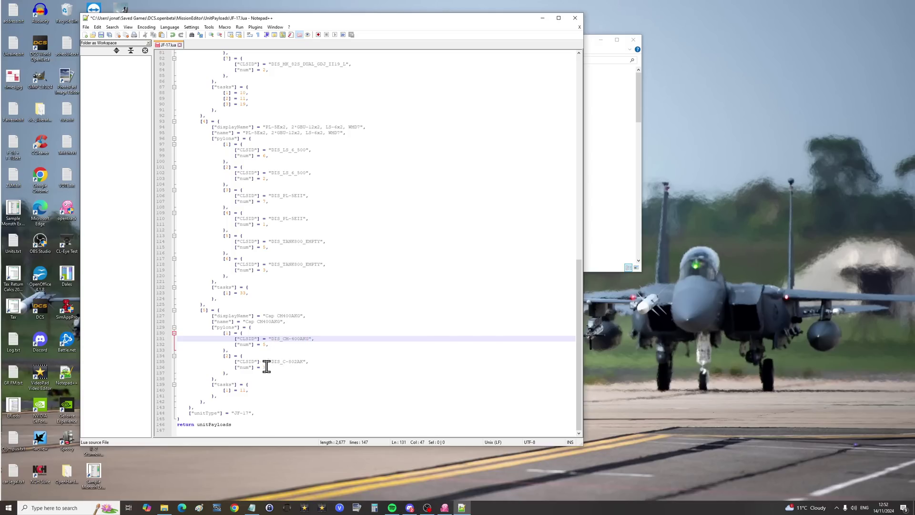
{"action": "left_click_drag", "start_coordinate": [269, 363], "coordinate": [302, 361]}
{"action": "key", "text": "ctrl+v"}
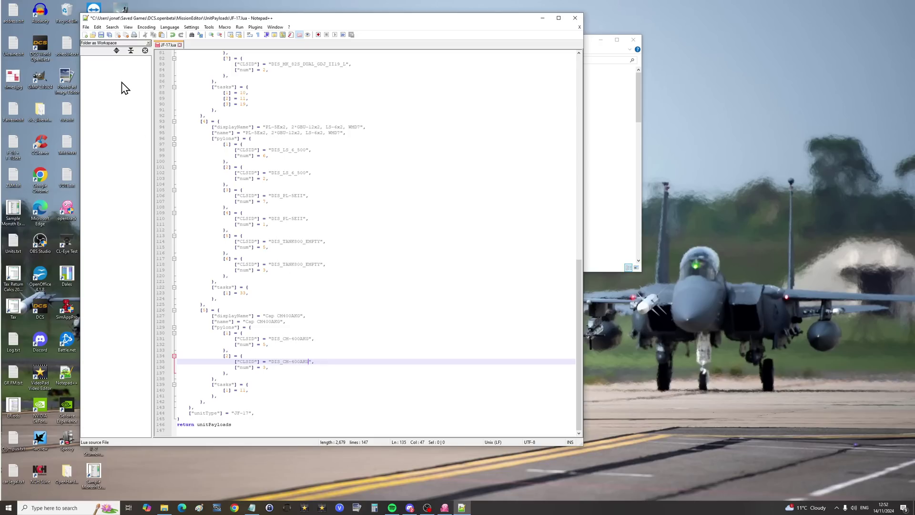
{"action": "left_click", "coordinate": [101, 34]}
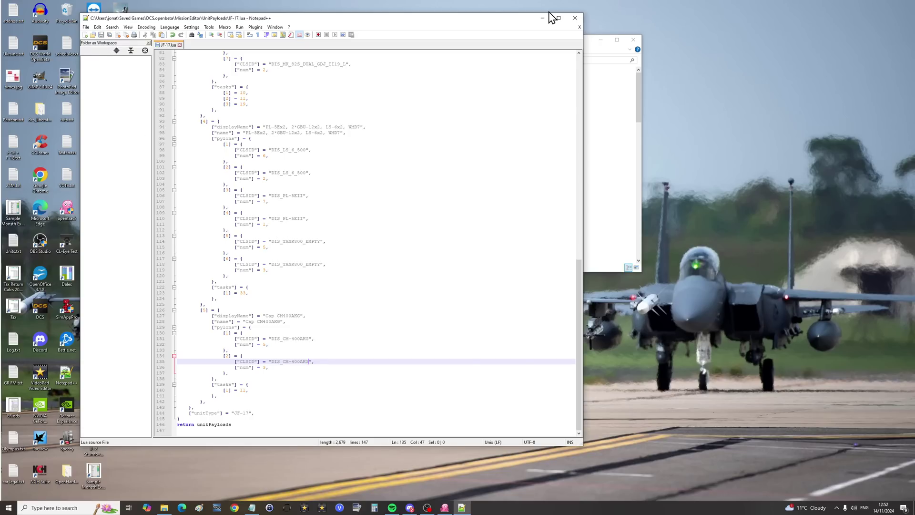
Restart the Mission Editor, place a JF-17 group over the sea, and apply Cap CM400AKG.
{"action": "left_click", "coordinate": [575, 18]}
{"action": "double_click", "coordinate": [40, 48]}
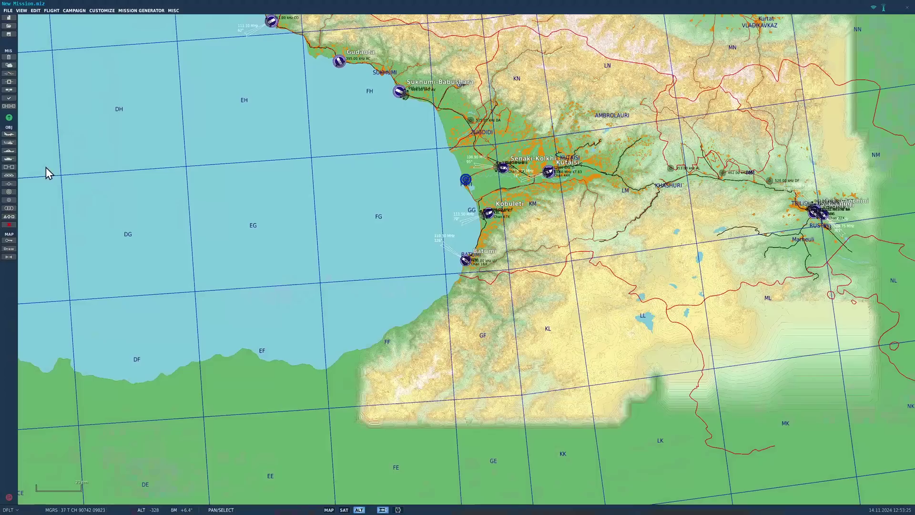
{"action": "left_click", "coordinate": [15, 134]}
{"action": "left_click", "coordinate": [349, 198]}
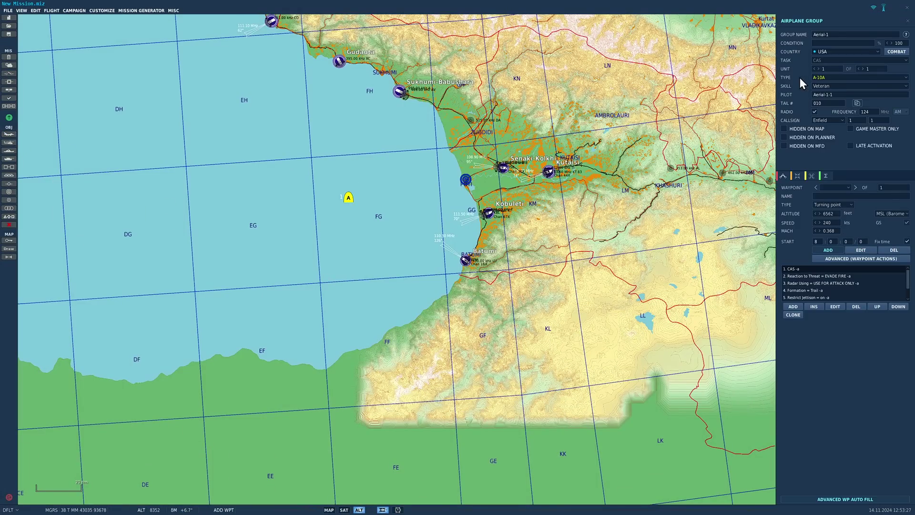
{"action": "left_click", "coordinate": [781, 176]}
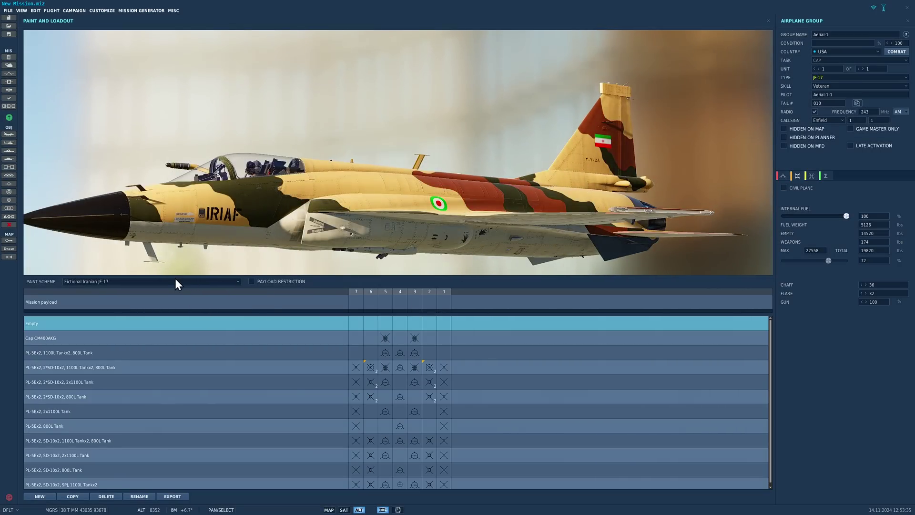
{"action": "left_click", "coordinate": [44, 340]}
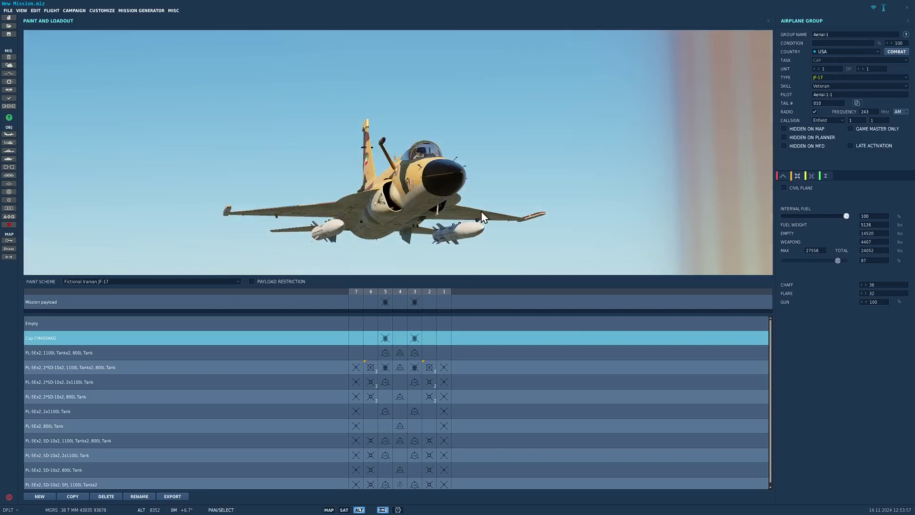
Inspect the CM-400AKG missiles in the aircraft preview and close the loadout view.
{"action": "left_click_drag", "start_coordinate": [483, 217], "coordinate": [420, 208]}
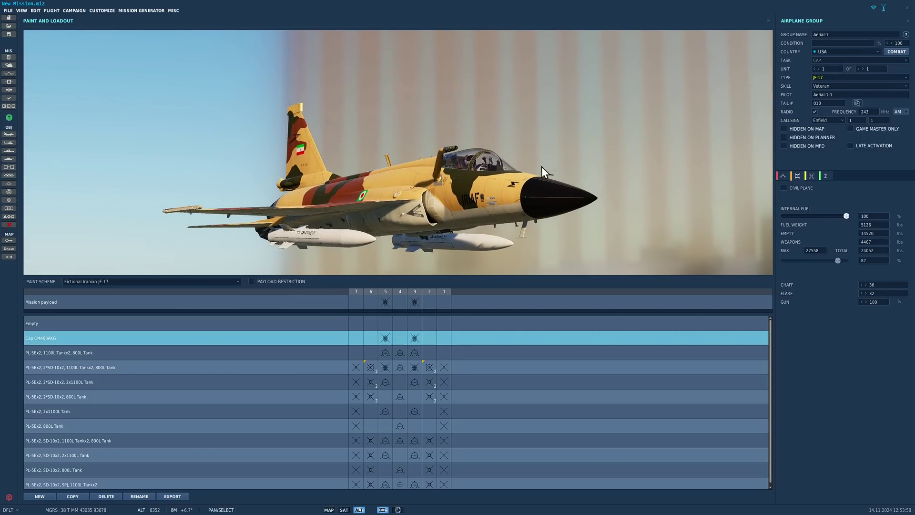
{"action": "left_click", "coordinate": [768, 20]}
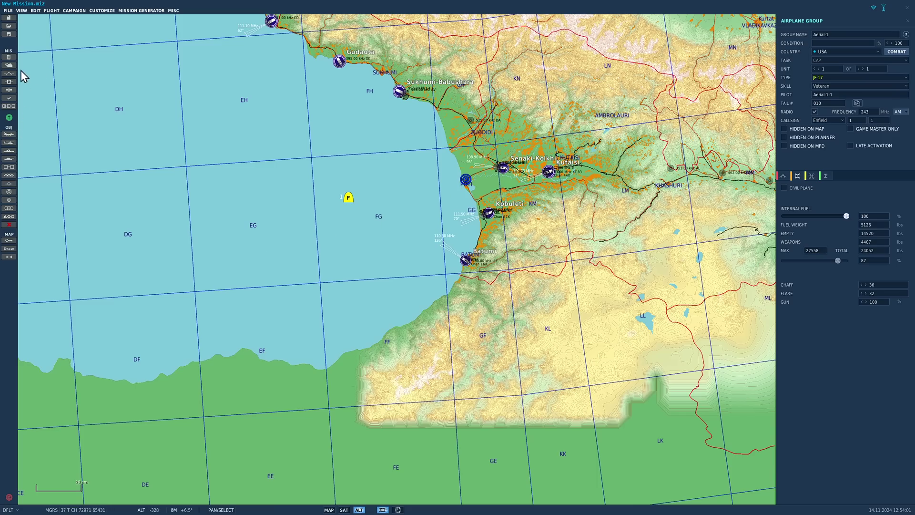
{"action": "left_click", "coordinate": [9, 26]}
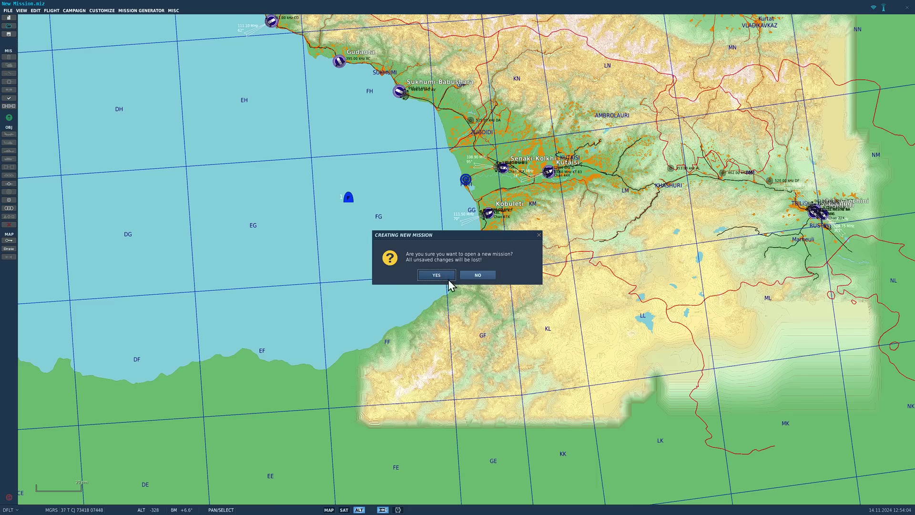
Discard the unsaved test mission and open Jf400test.miz.
{"action": "left_click", "coordinate": [436, 275]}
{"action": "double_click", "coordinate": [372, 229]}
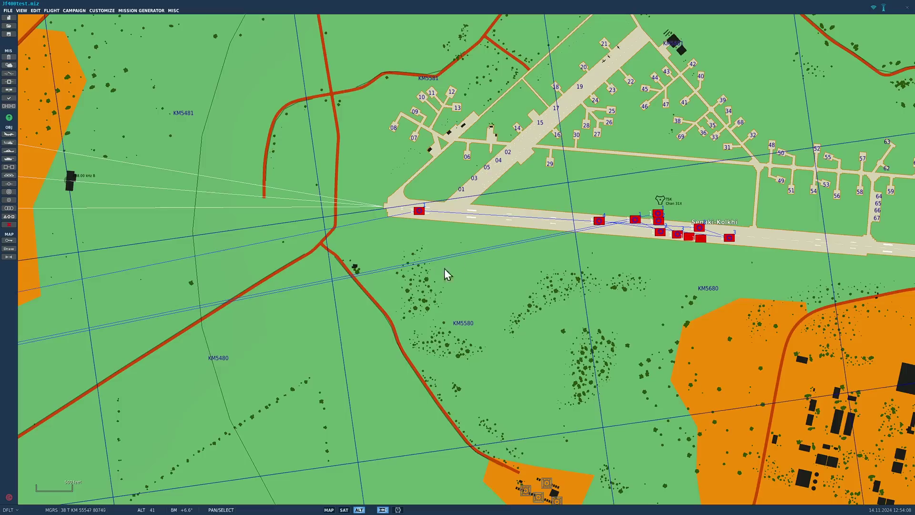
{"action": "scroll", "coordinate": [620, 213], "scroll_direction": "down", "scroll_amount": 10}
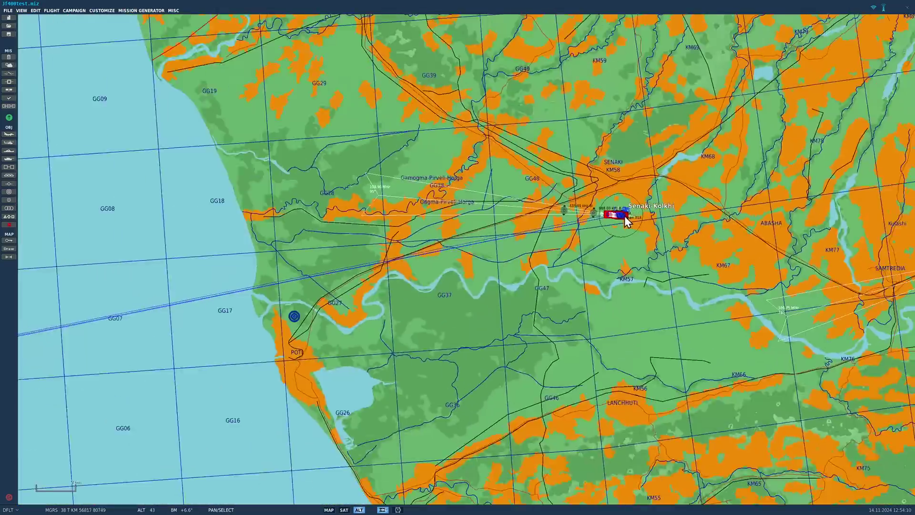
{"action": "scroll", "coordinate": [624, 216], "scroll_direction": "down", "scroll_amount": 5}
{"action": "scroll", "coordinate": [605, 215], "scroll_direction": "up", "scroll_amount": 2}
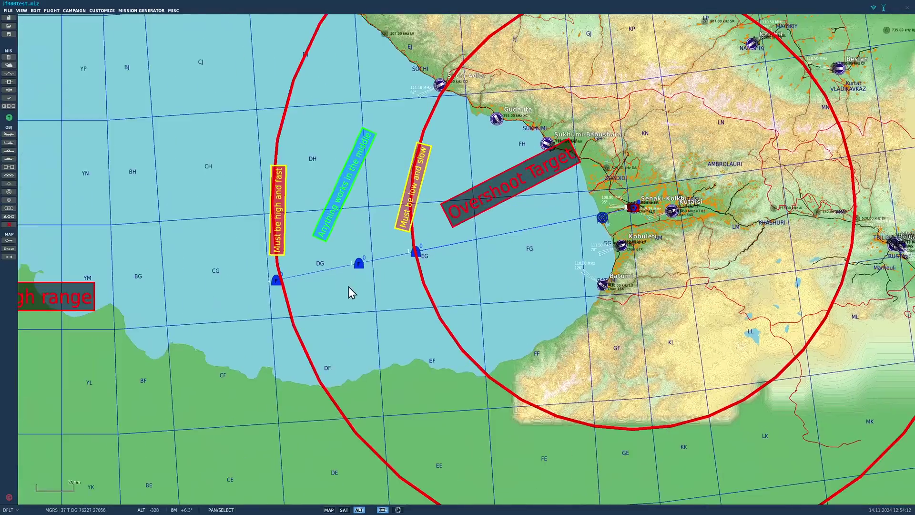
{"action": "scroll", "coordinate": [348, 288], "scroll_direction": "up", "scroll_amount": 3}
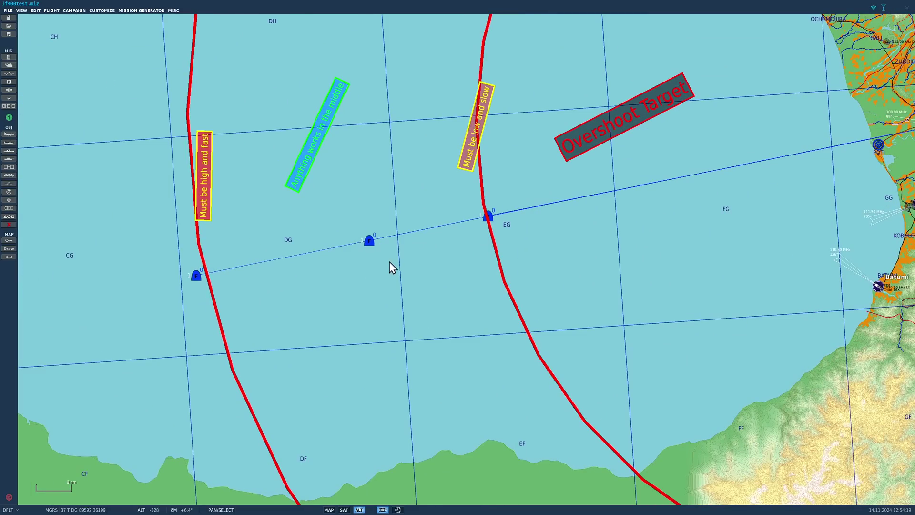
Pan and zoom the map toward Senaki-Kolkhi to review the range rings and flights.
{"action": "left_click_drag", "start_coordinate": [419, 262], "coordinate": [622, 216]}
{"action": "scroll", "coordinate": [622, 216], "scroll_direction": "up", "scroll_amount": 3}
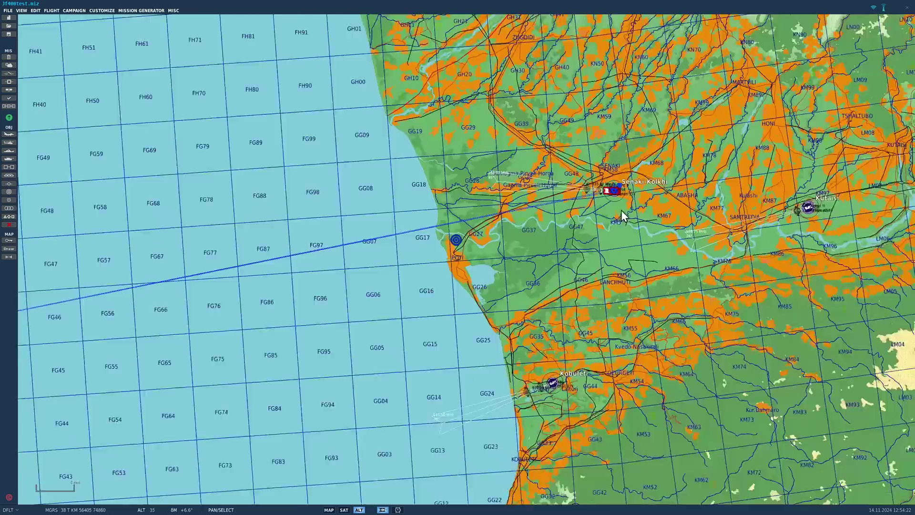
{"action": "scroll", "coordinate": [622, 216], "scroll_direction": "up", "scroll_amount": 5}
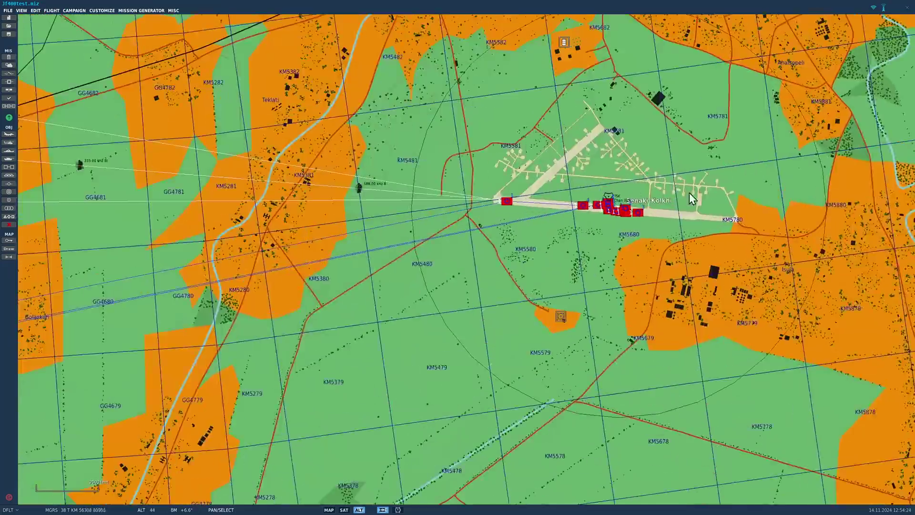
{"action": "scroll", "coordinate": [729, 186], "scroll_direction": "down", "scroll_amount": 8}
{"action": "scroll", "coordinate": [728, 181], "scroll_direction": "down", "scroll_amount": 5}
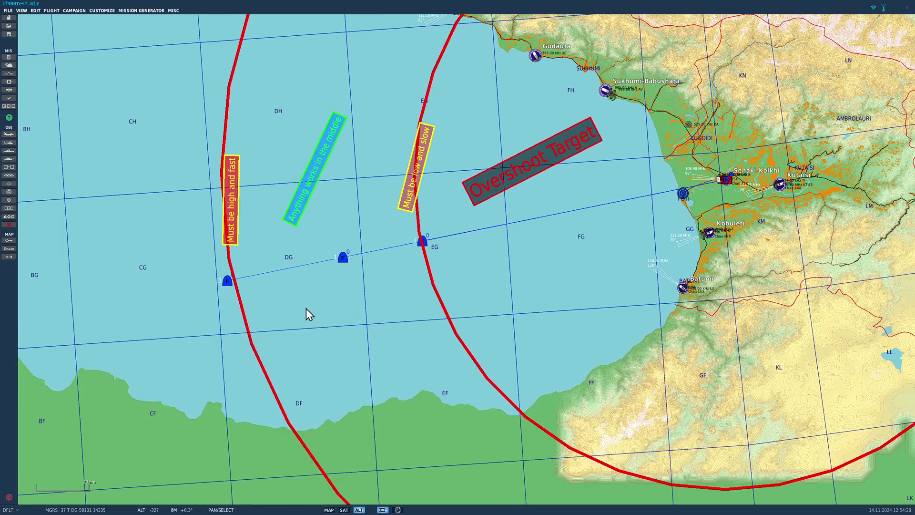
{"action": "scroll", "coordinate": [307, 310], "scroll_direction": "up", "scroll_amount": 2}
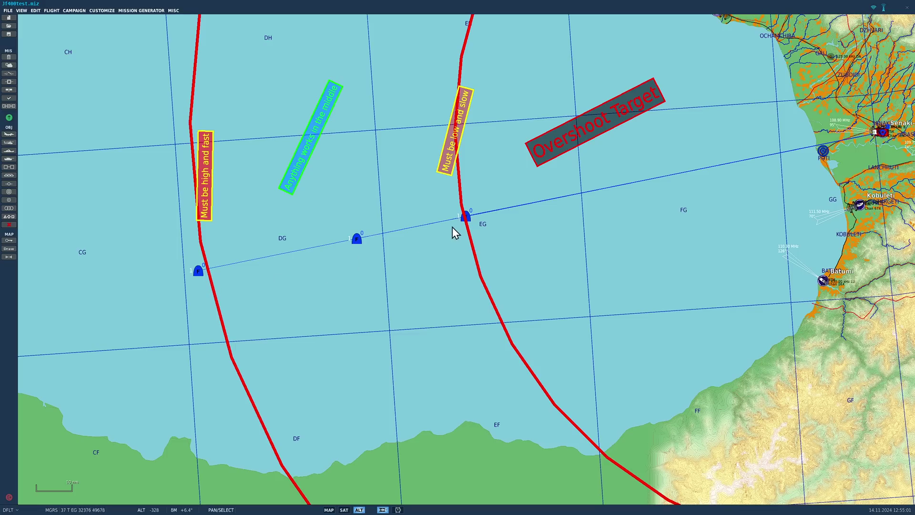
Select the min range and mid flights' waypoints to compare them.
{"action": "scroll", "coordinate": [465, 218], "scroll_direction": "up", "scroll_amount": 3}
{"action": "scroll", "coordinate": [469, 217], "scroll_direction": "up", "scroll_amount": 1}
{"action": "left_click", "coordinate": [471, 217]}
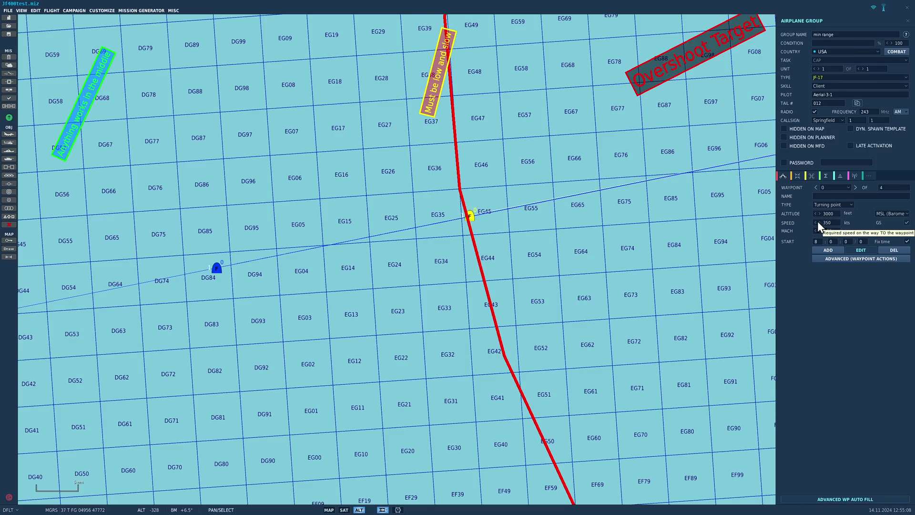
{"action": "scroll", "coordinate": [729, 247], "scroll_direction": "down", "scroll_amount": 2}
{"action": "left_click", "coordinate": [476, 243]}
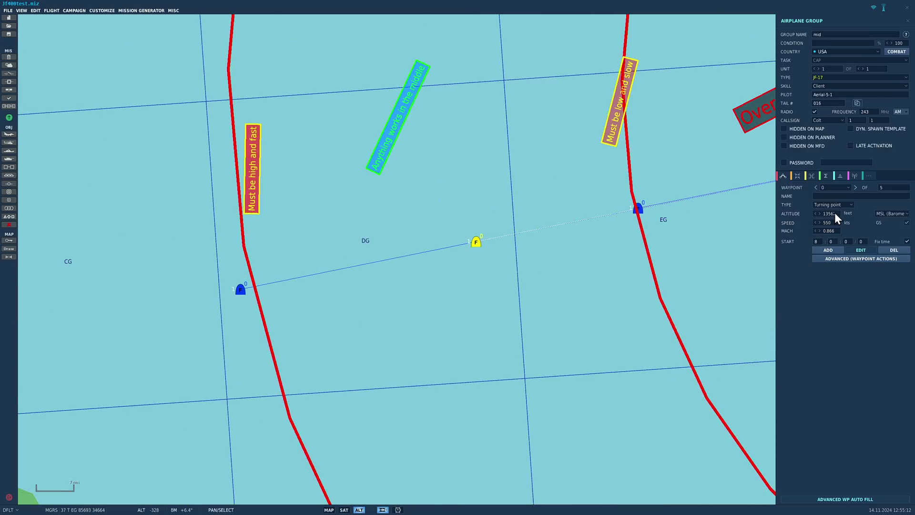
{"action": "scroll", "coordinate": [427, 319], "scroll_direction": "down", "scroll_amount": 1}
Select the max range flight, deselect it, then select the mid JF-17 group.
{"action": "scroll", "coordinate": [286, 306], "scroll_direction": "up", "scroll_amount": 2}
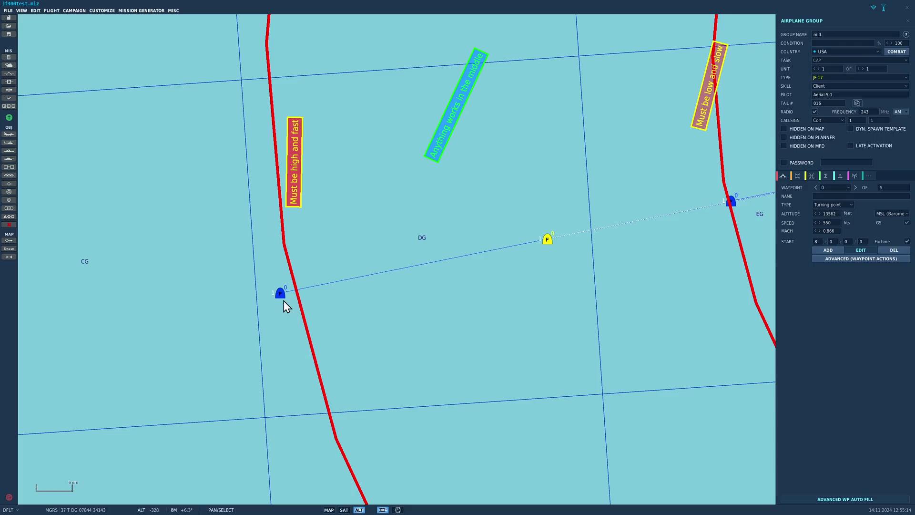
{"action": "left_click", "coordinate": [280, 295]}
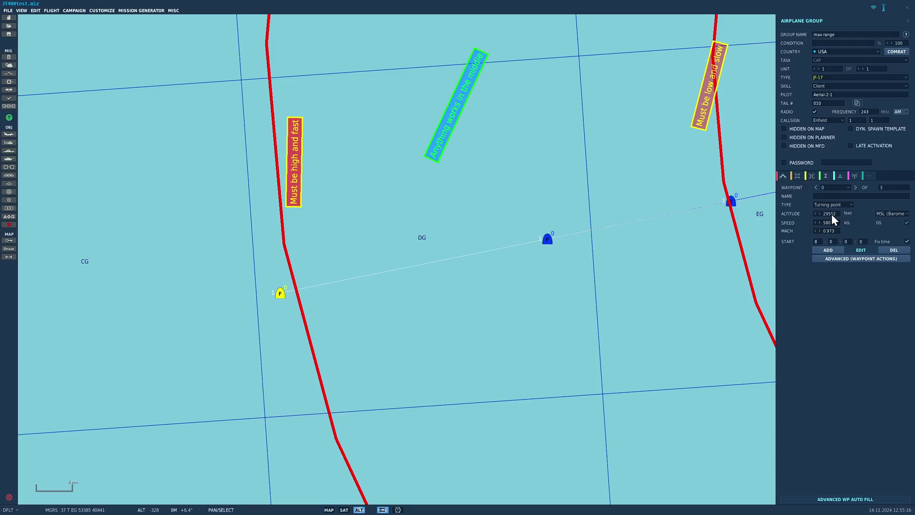
{"action": "scroll", "coordinate": [281, 272], "scroll_direction": "down", "scroll_amount": 3}
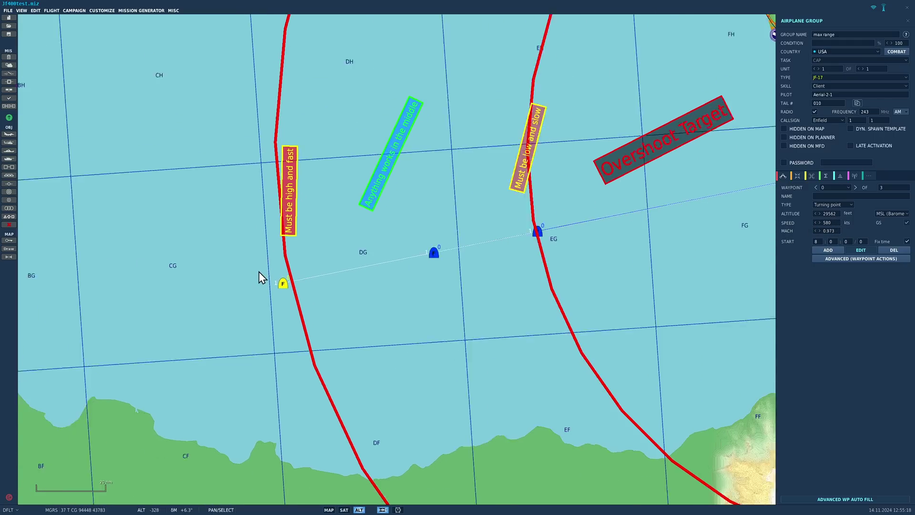
{"action": "left_click", "coordinate": [258, 272]}
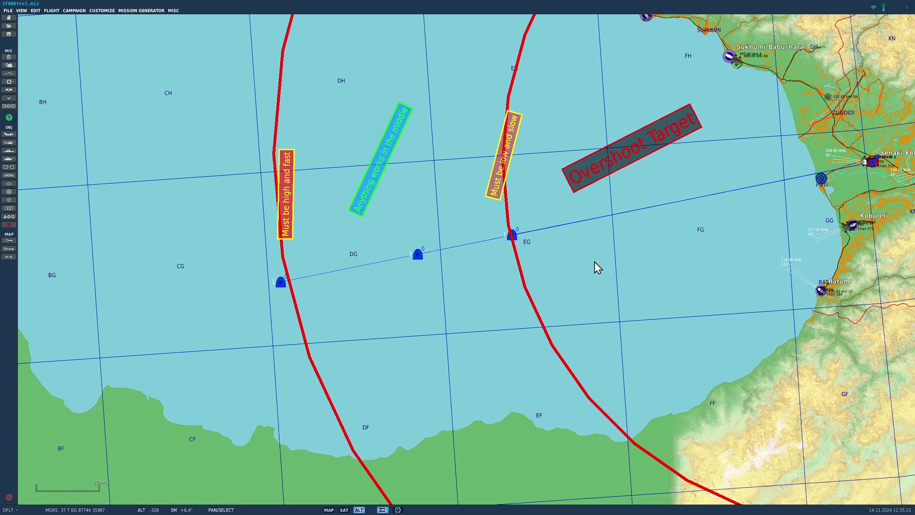
{"action": "scroll", "coordinate": [565, 288], "scroll_direction": "up", "scroll_amount": 1}
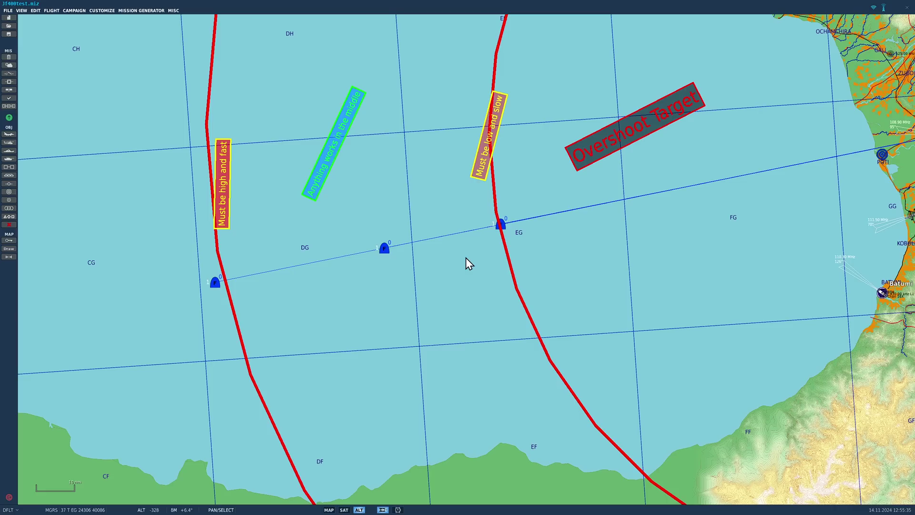
{"action": "left_click", "coordinate": [384, 249]}
{"action": "scroll", "coordinate": [350, 271], "scroll_direction": "down", "scroll_amount": 3}
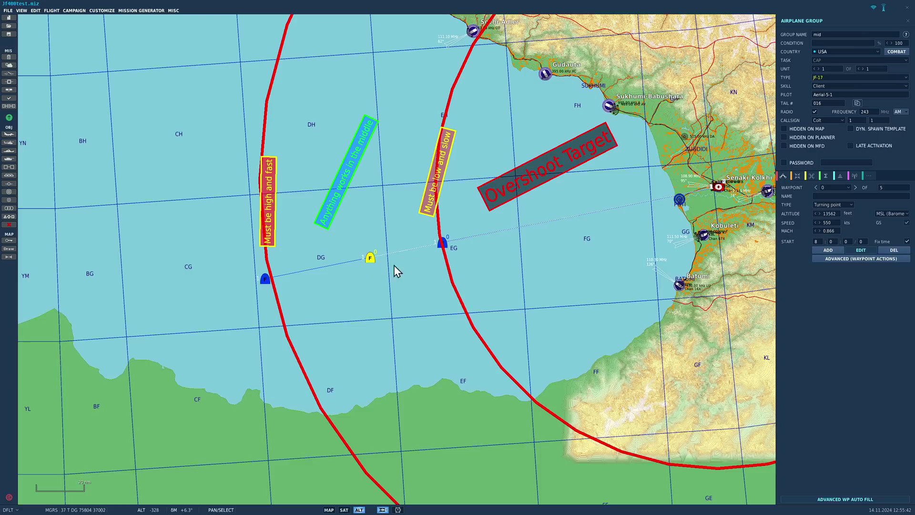
Check the mid group's weapons loadout, then zoom onto the Senaki-Kolkhi runway targets.
{"action": "left_click", "coordinate": [798, 175]}
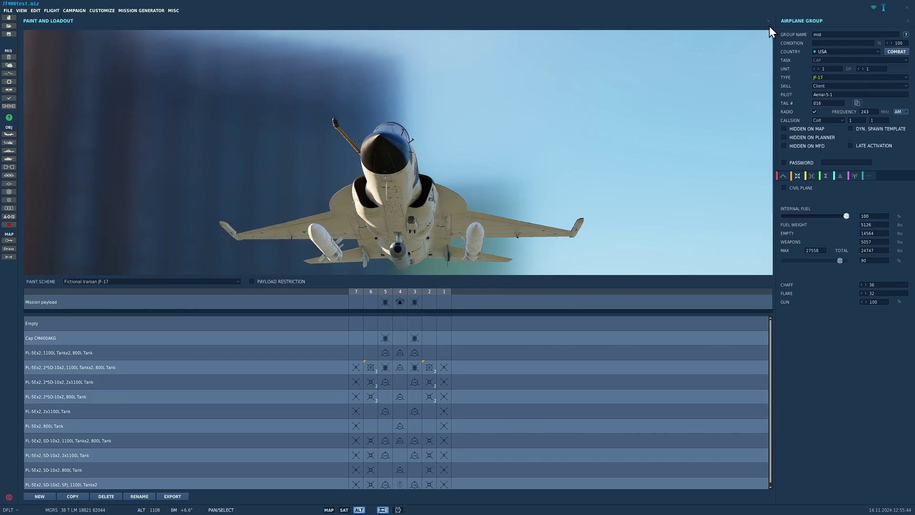
{"action": "left_click", "coordinate": [768, 21]}
{"action": "scroll", "coordinate": [576, 282], "scroll_direction": "up", "scroll_amount": 10}
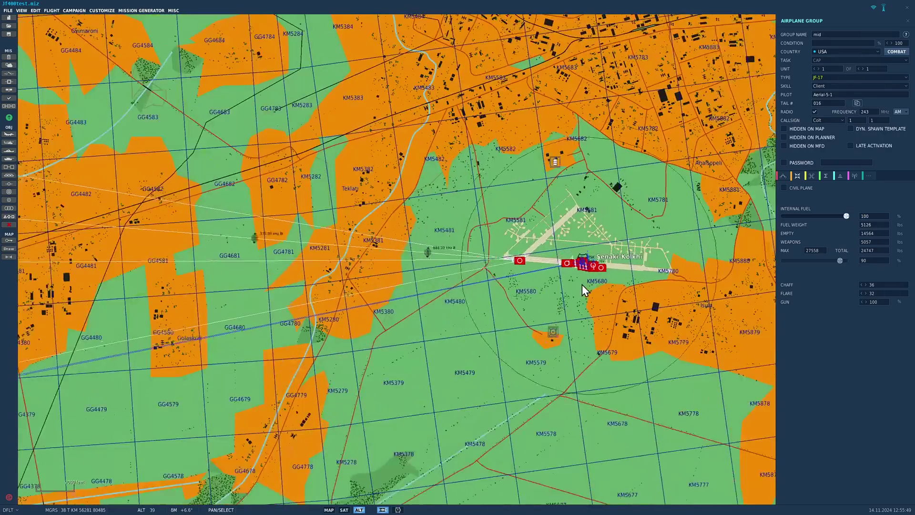
{"action": "scroll", "coordinate": [559, 272], "scroll_direction": "up", "scroll_amount": 4}
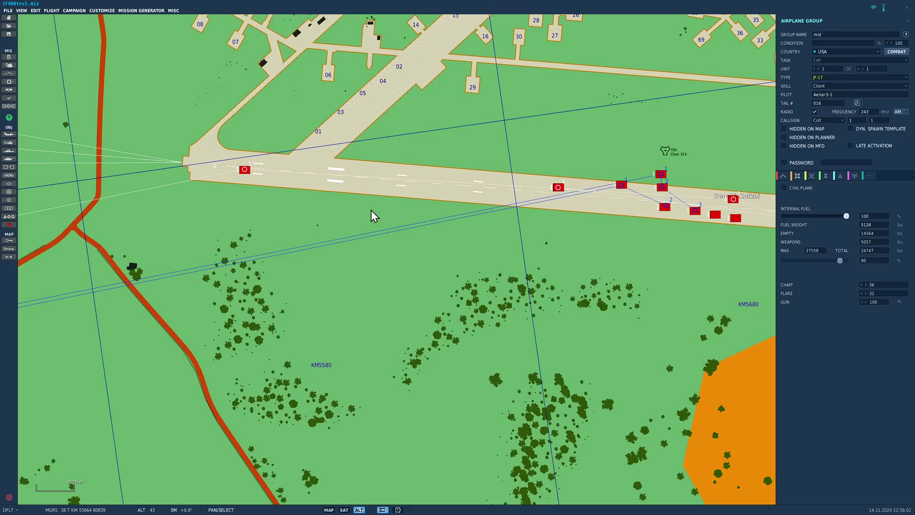
Launch the JF-17 test mission without saving the latest changes, and skip past the briefing.
{"action": "scroll", "coordinate": [379, 227], "scroll_direction": "down", "scroll_amount": 1}
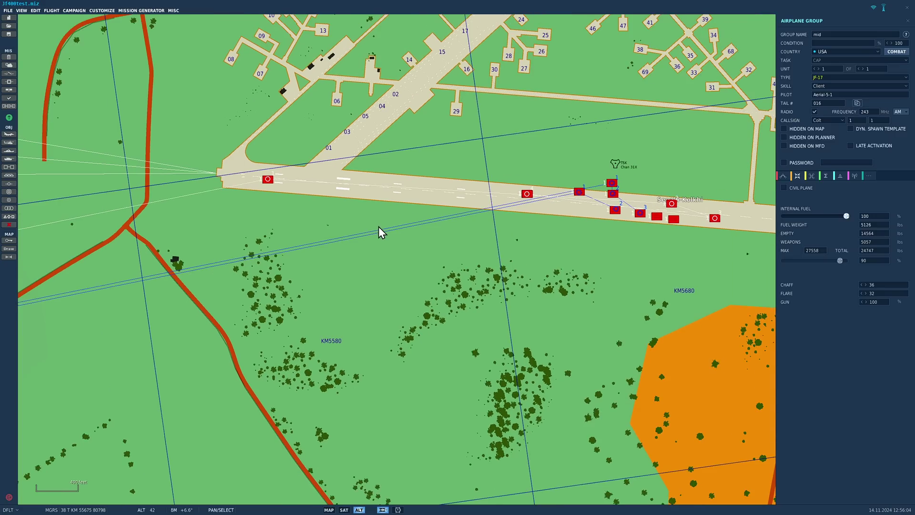
{"action": "scroll", "coordinate": [377, 228], "scroll_direction": "up", "scroll_amount": 1}
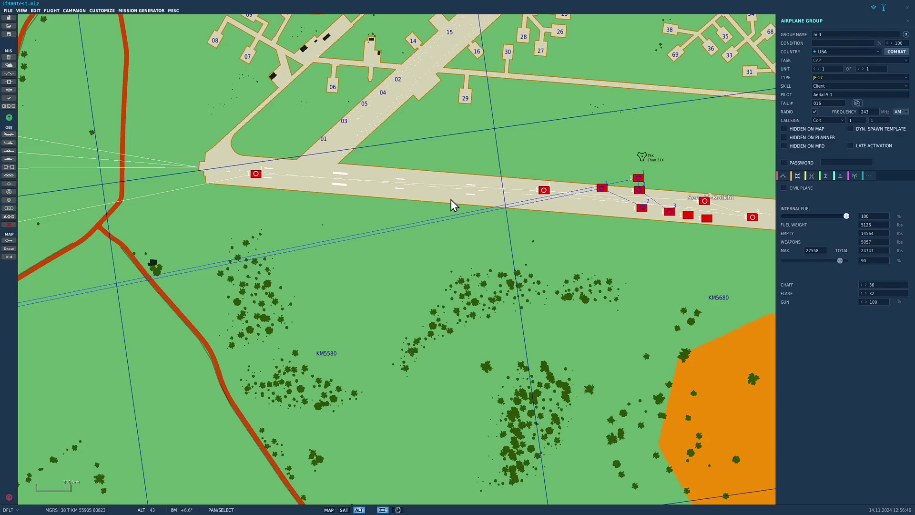
{"action": "scroll", "coordinate": [260, 167], "scroll_direction": "up", "scroll_amount": 2}
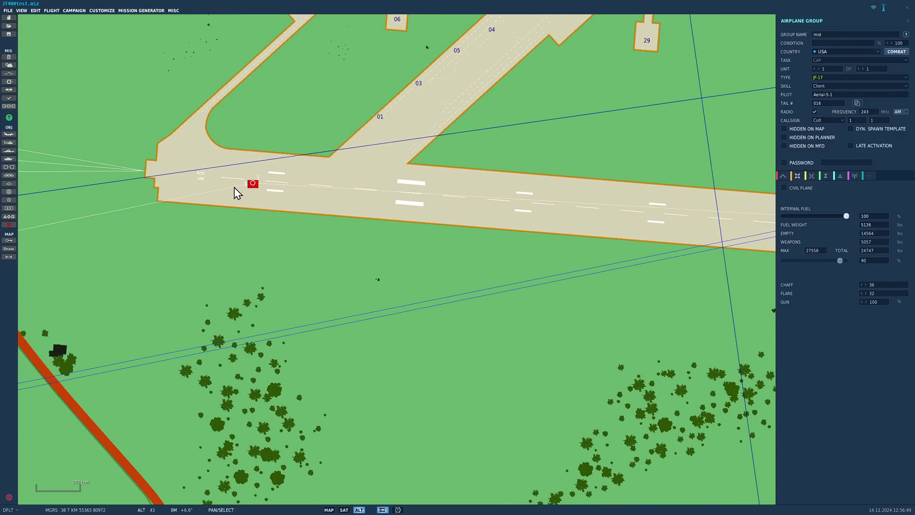
{"action": "scroll", "coordinate": [527, 261], "scroll_direction": "down", "scroll_amount": 1}
{"action": "scroll", "coordinate": [527, 261], "scroll_direction": "up", "scroll_amount": 1}
{"action": "scroll", "coordinate": [373, 194], "scroll_direction": "down", "scroll_amount": 1}
{"action": "scroll", "coordinate": [745, 229], "scroll_direction": "up", "scroll_amount": 2}
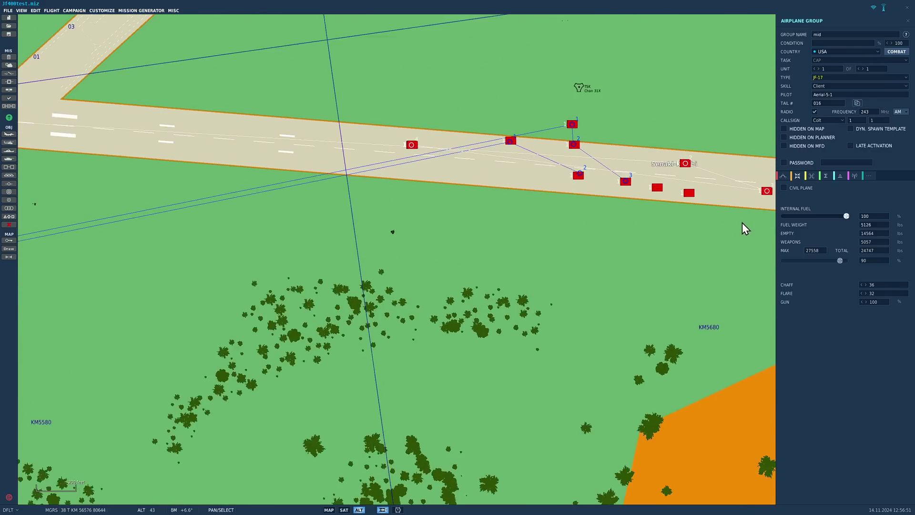
{"action": "scroll", "coordinate": [713, 207], "scroll_direction": "up", "scroll_amount": 2}
{"action": "scroll", "coordinate": [702, 208], "scroll_direction": "down", "scroll_amount": 2}
{"action": "scroll", "coordinate": [728, 194], "scroll_direction": "up", "scroll_amount": 2}
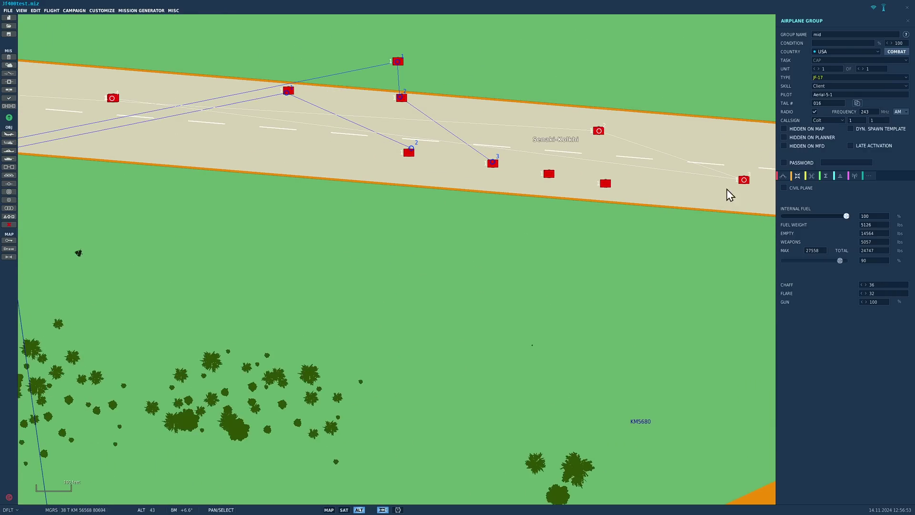
{"action": "scroll", "coordinate": [203, 120], "scroll_direction": "up", "scroll_amount": 1}
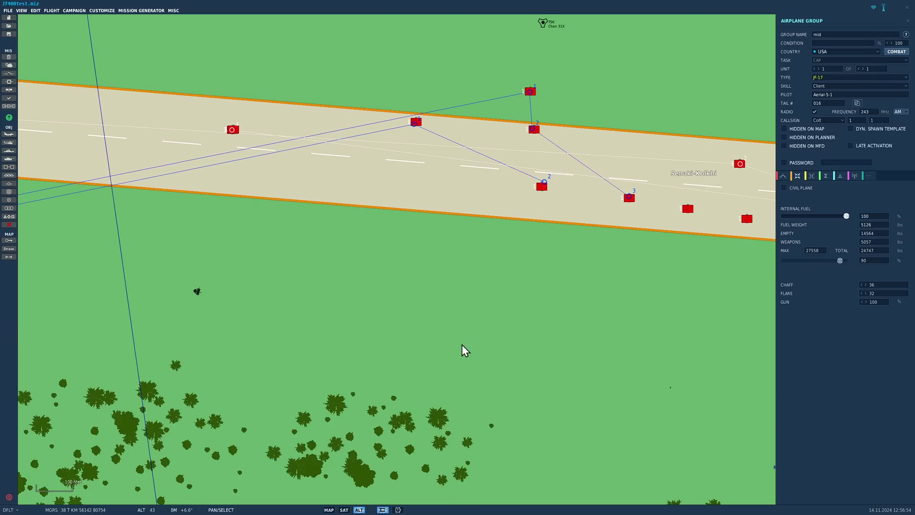
{"action": "left_click", "coordinate": [9, 117]}
{"action": "left_click", "coordinate": [465, 280]}
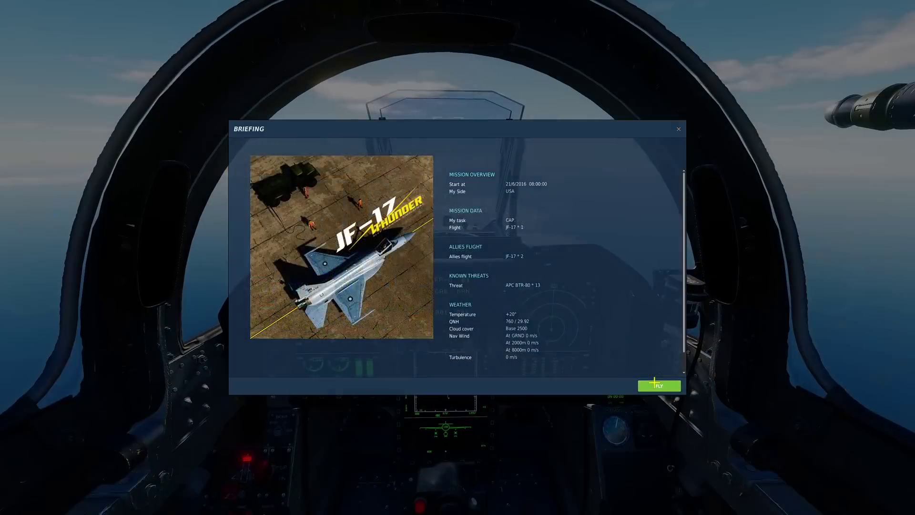
{"action": "left_click", "coordinate": [655, 384]}
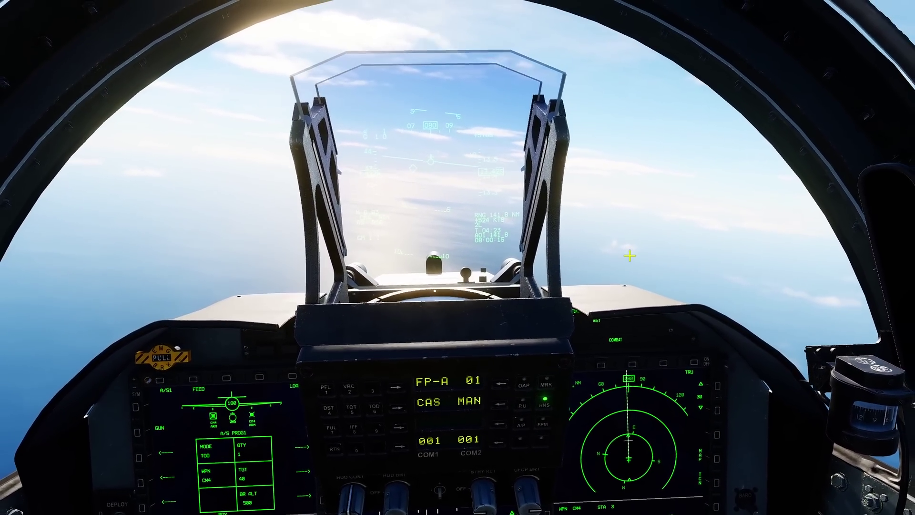
Fire the first missile while in the external view, then return to the cockpit.
{"action": "key", "text": "F2"}
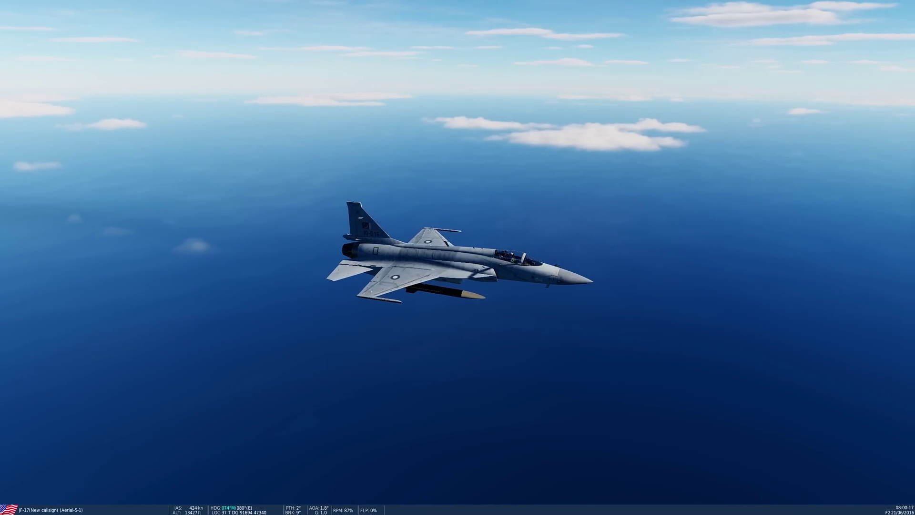
{"action": "key", "text": "alt+space"}
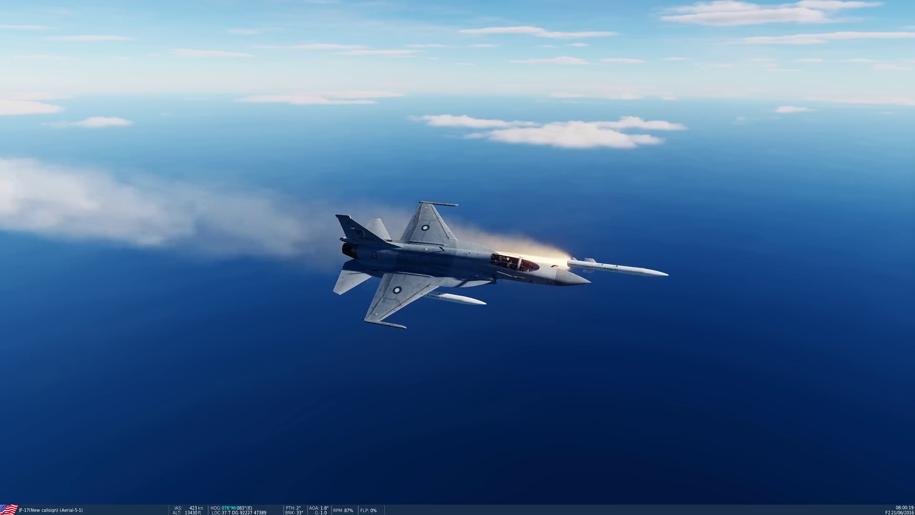
{"action": "key", "text": "F1"}
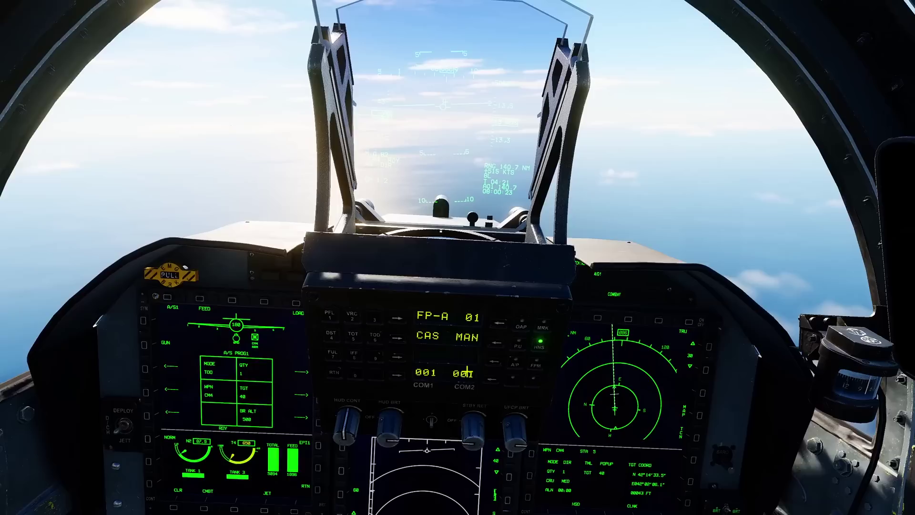
Set the UFCP flight-plan point to 03 and watch the launched missile from outside.
{"action": "left_click", "coordinate": [358, 374]}
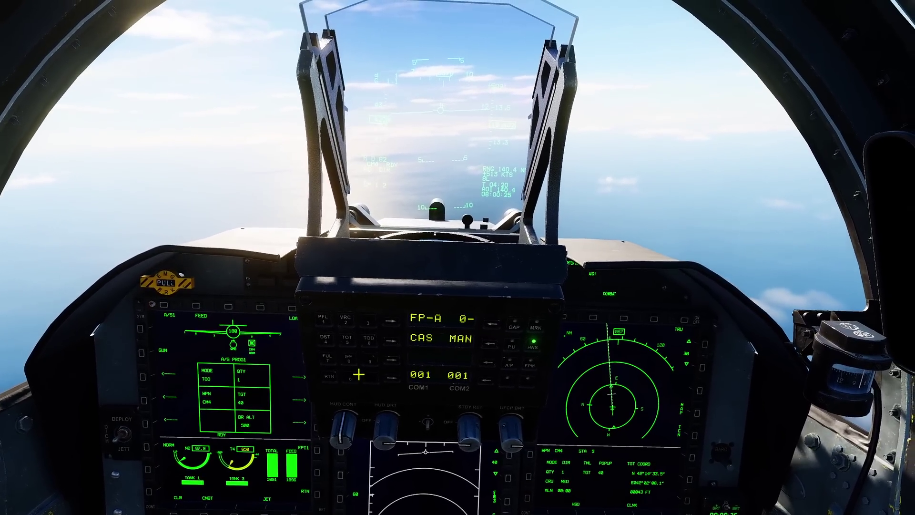
{"action": "left_click", "coordinate": [380, 324]}
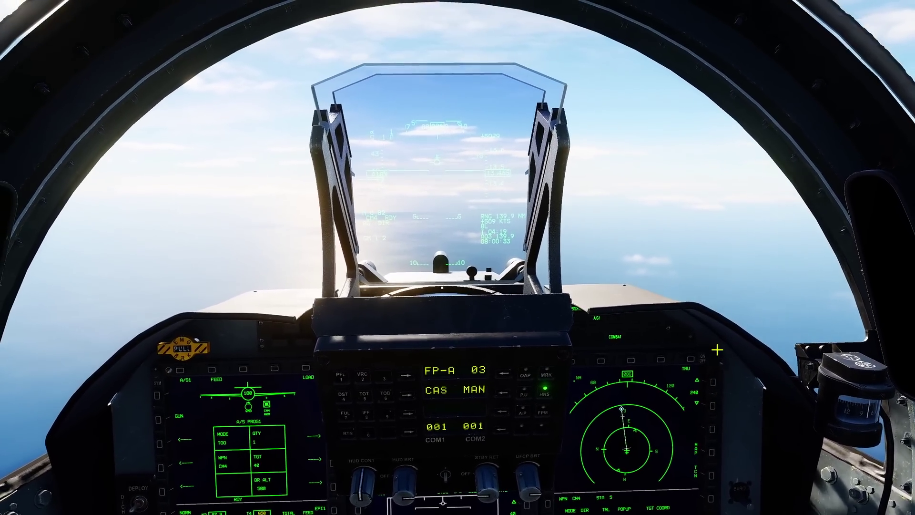
{"action": "key", "text": "F6"}
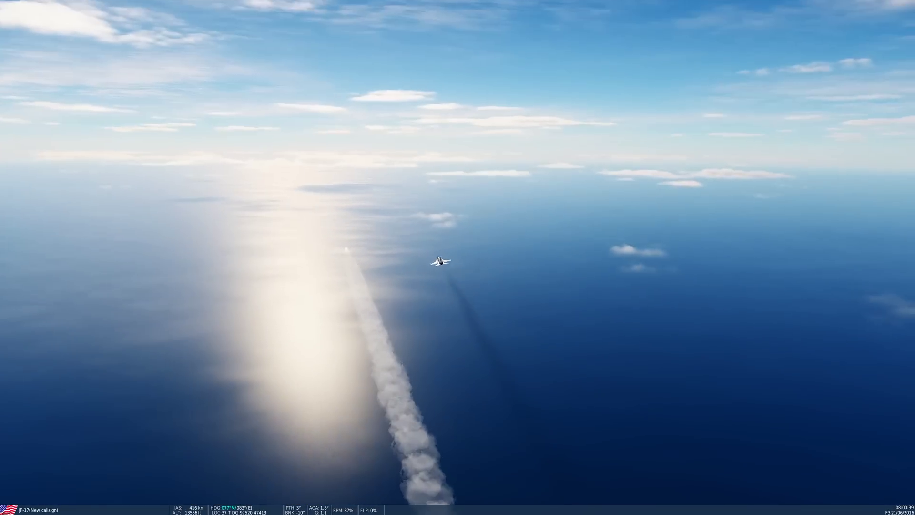
{"action": "key", "text": "F1"}
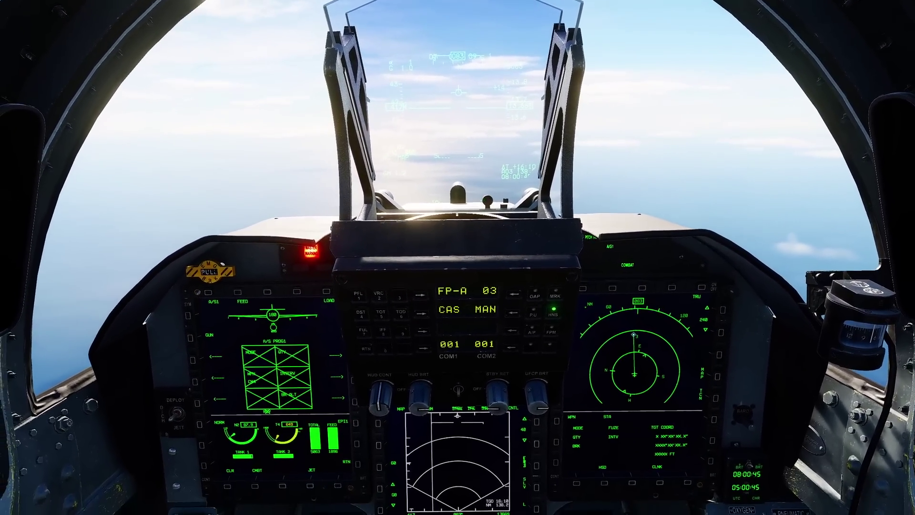
Follow the CM-400AKG in the weapon view as it flies toward Senaki-Kolkhi.
{"action": "key", "text": "F6"}
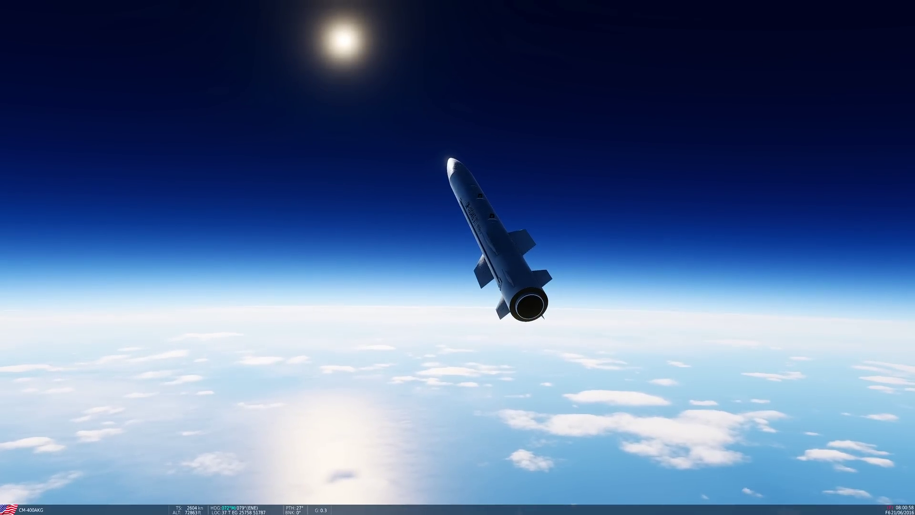